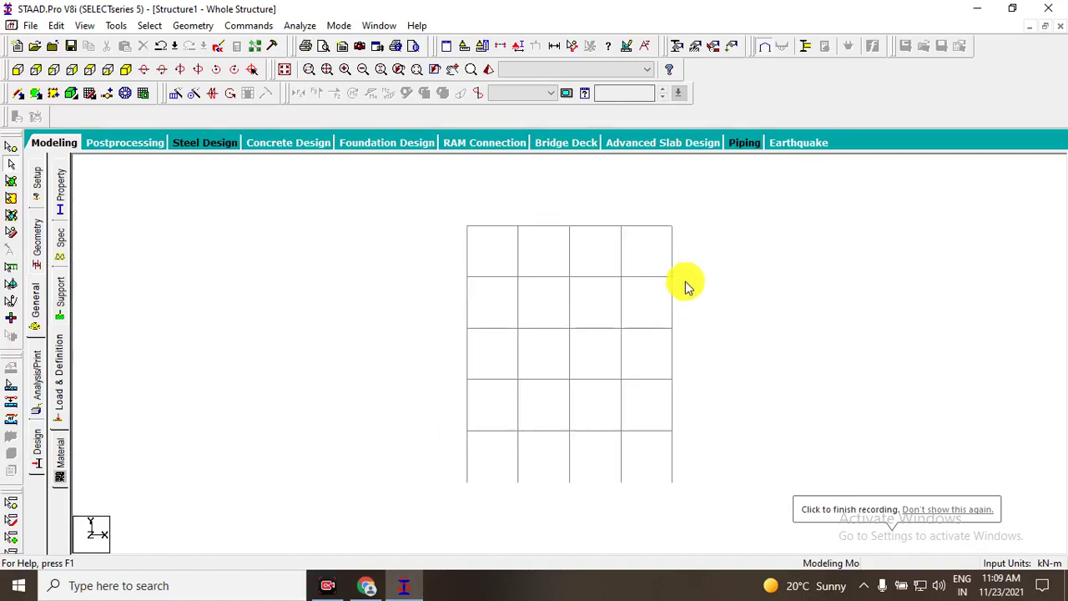
scroll(672, 284, "up", 1)
- Zoom the elevation, then switch to the isometric view of the whole frame
scroll(642, 292, "down", 1)
scroll(611, 314, "down", 1)
scroll(751, 267, "down", 1)
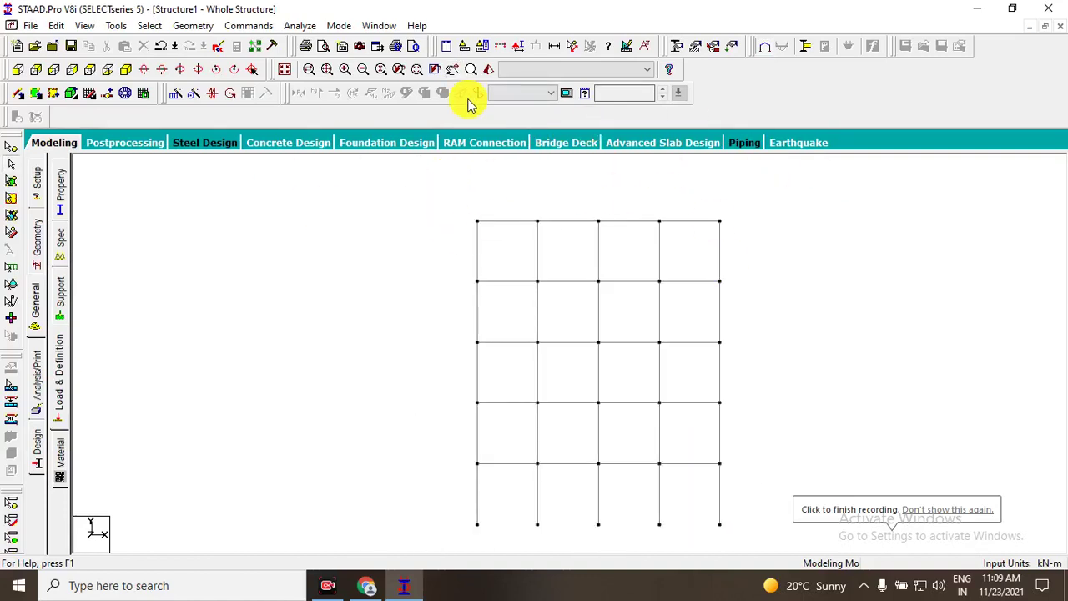
scroll(441, 211, "up", 5)
scroll(406, 318, "down", 5)
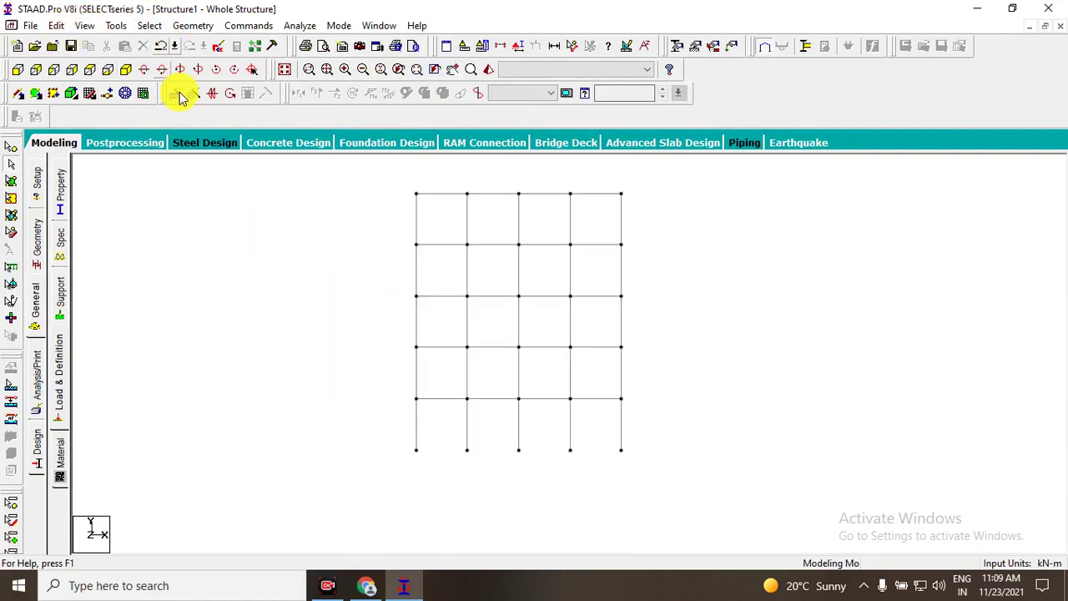
scroll(518, 313, "up", 2)
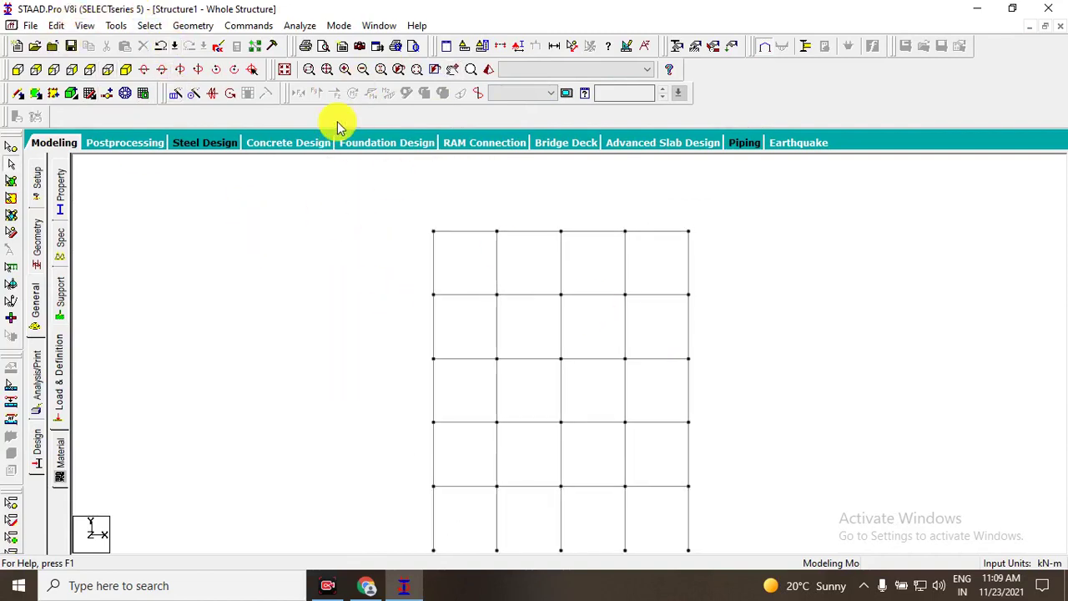
left_click(285, 70)
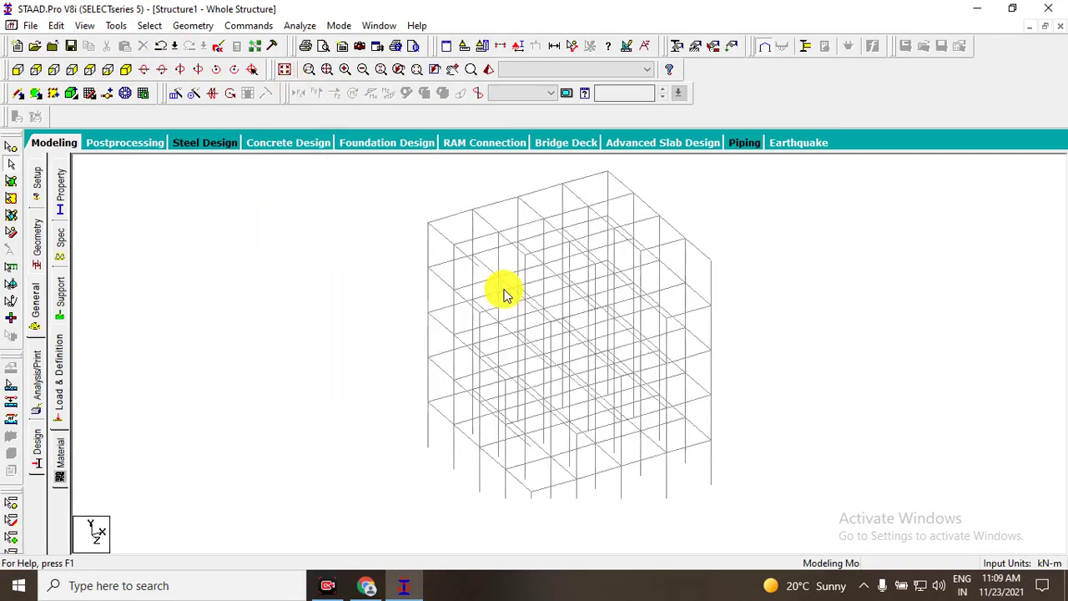
- Adjust the zoom on the isometric frame and bring up the Load Page
scroll(641, 300, "up", 3)
scroll(655, 334, "up", 2)
scroll(659, 334, "down", 5)
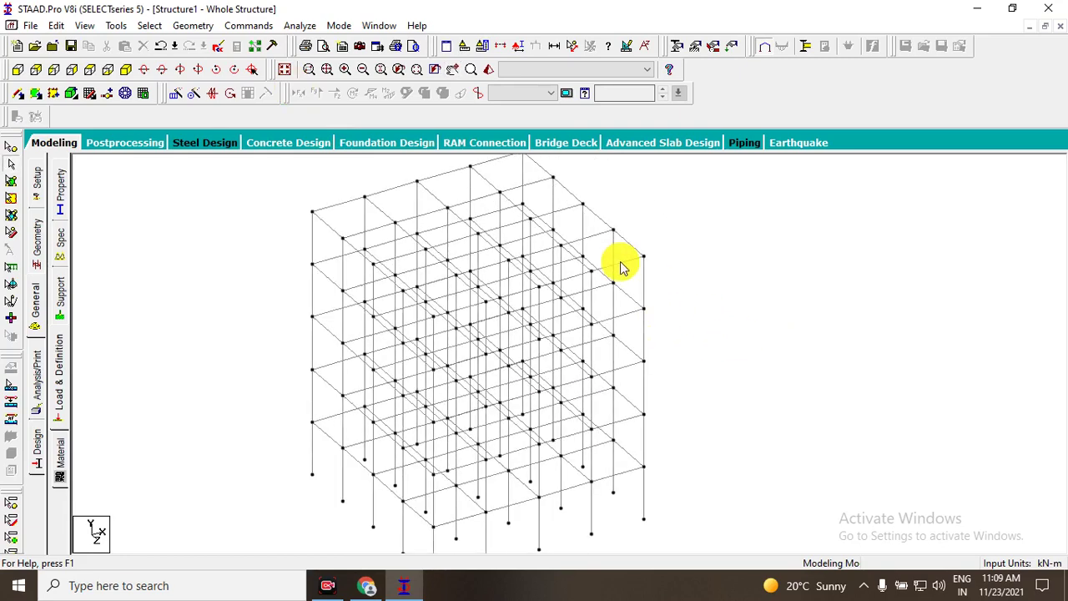
left_click(731, 48)
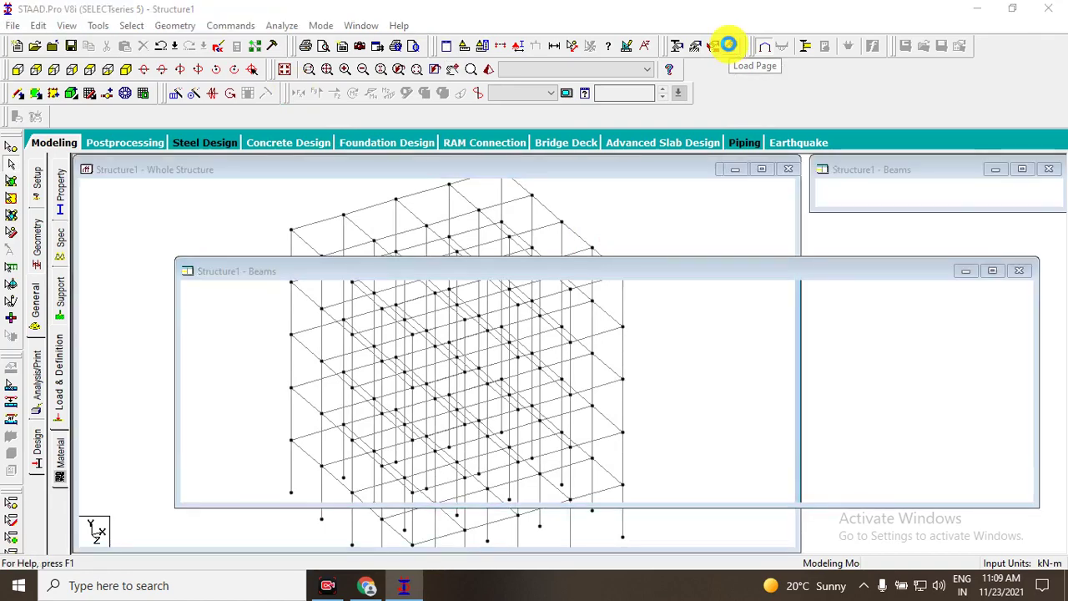
- Reposition the Load & Definition panel, expand Definitions and select Vehicle Definitions
mouse_move(877, 162)
left_mouse_down()
mouse_move(877, 173)
mouse_move(909, 169)
left_mouse_up()
left_click(817, 188)
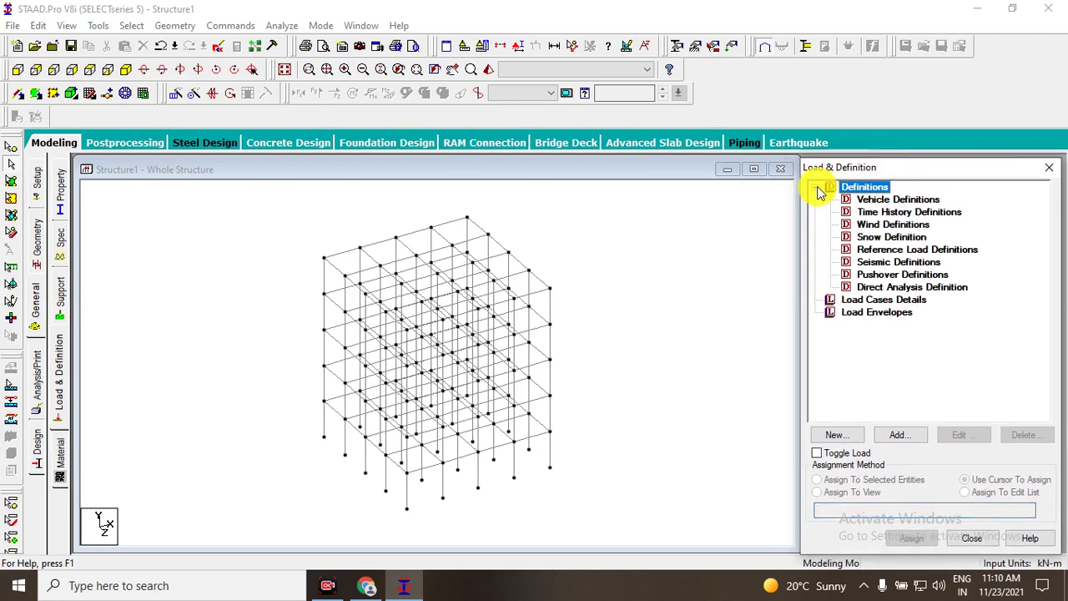
left_click(873, 202)
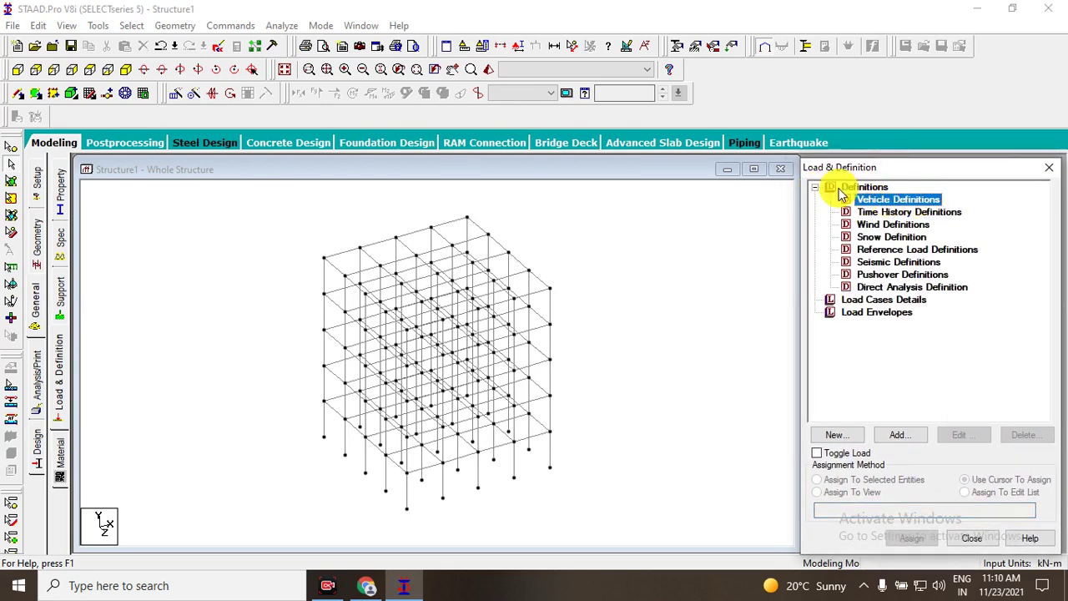
key("Down")
key("Down")
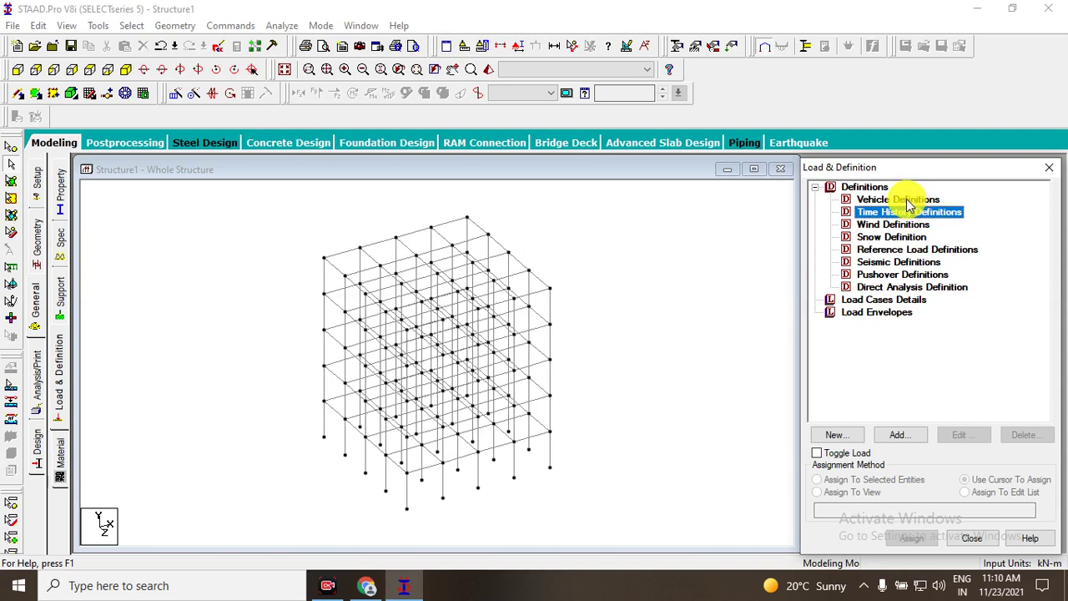
left_click(910, 200)
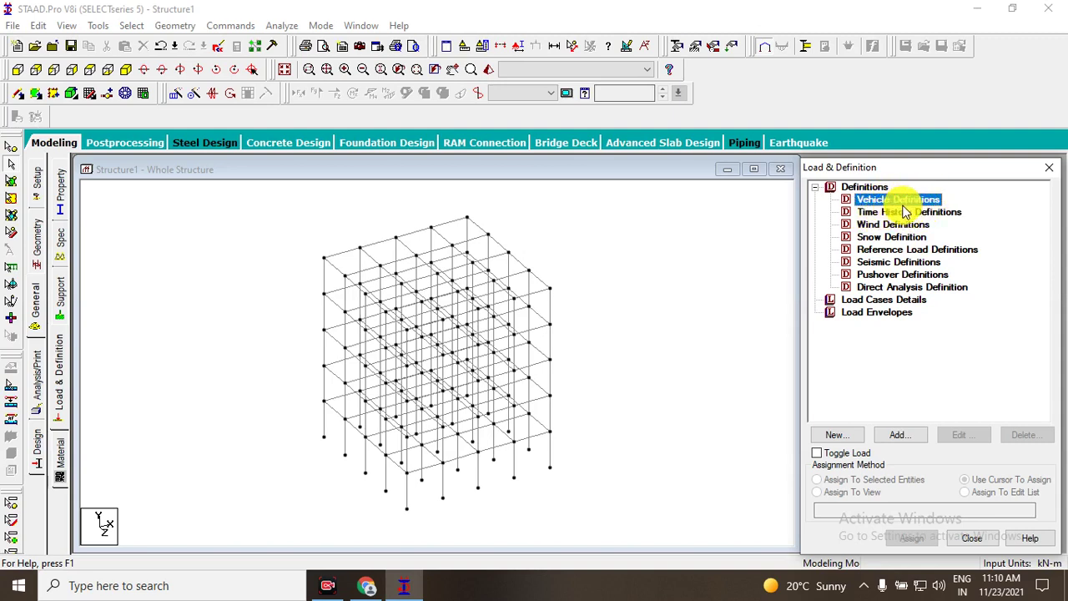
- Browse Time History, Wind and Snow, then add a Reference Load Definition
left_click(888, 213)
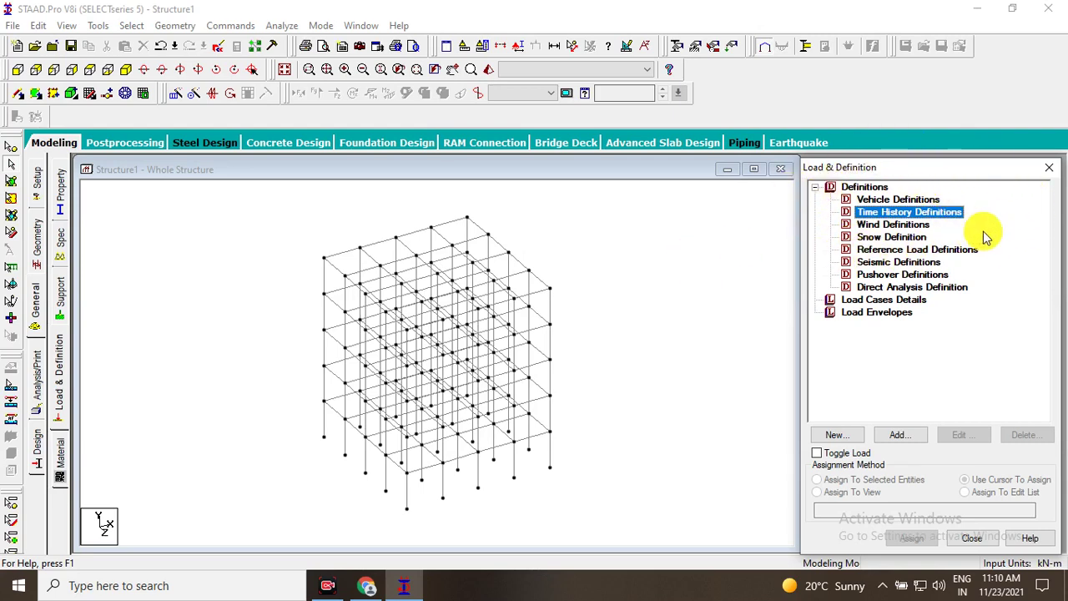
left_click(891, 230)
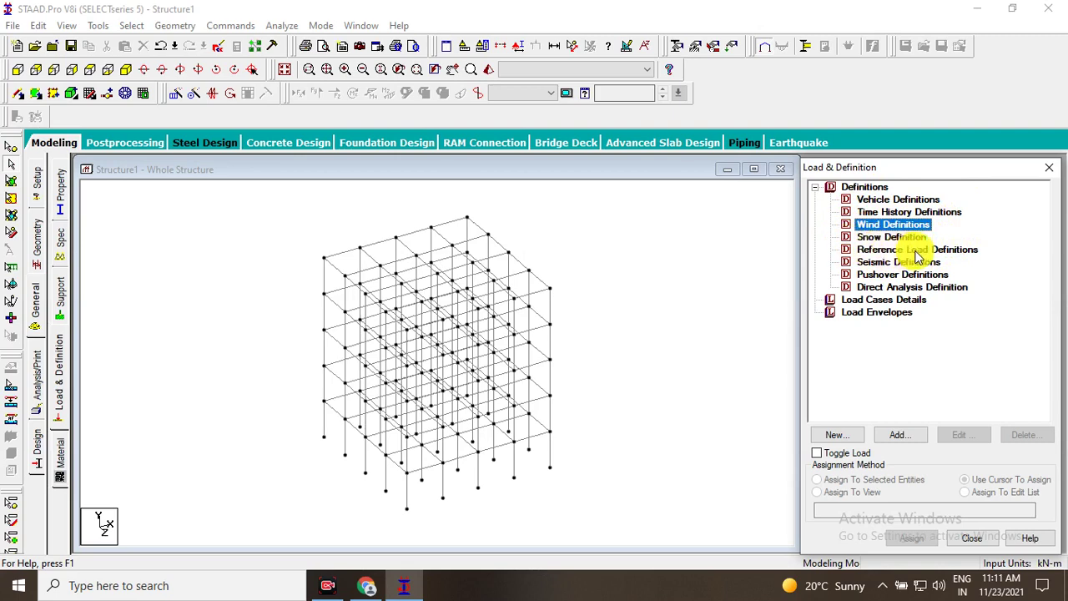
left_click(884, 237)
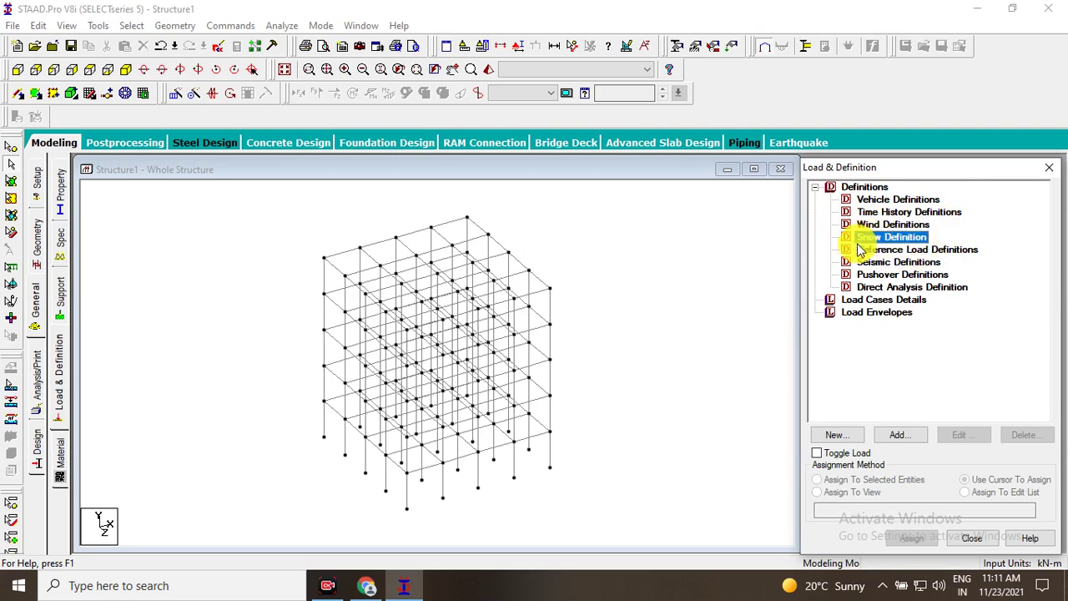
left_click(858, 249)
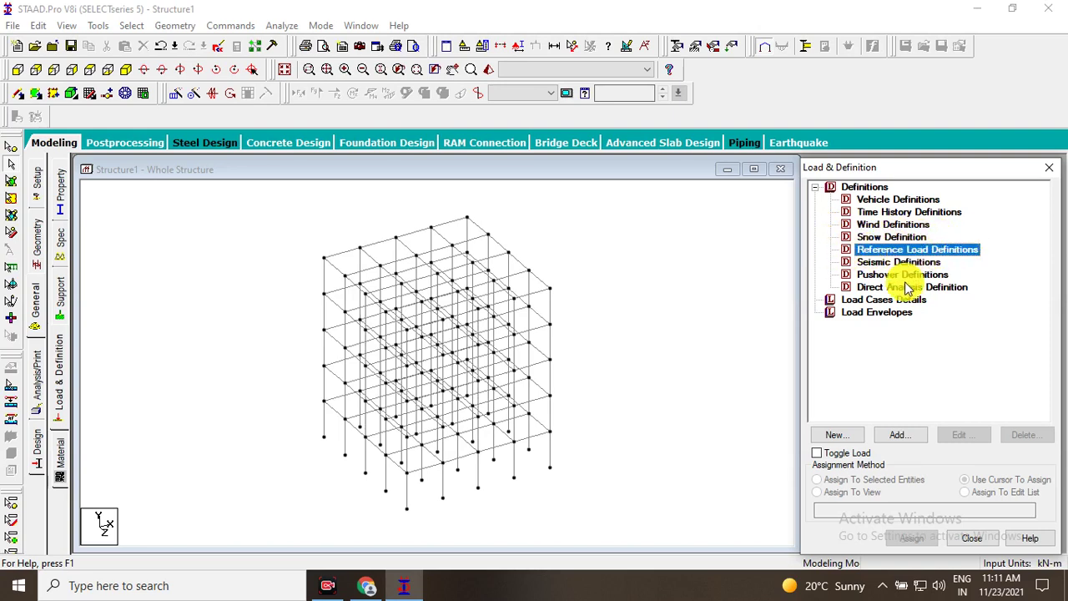
left_click(899, 433)
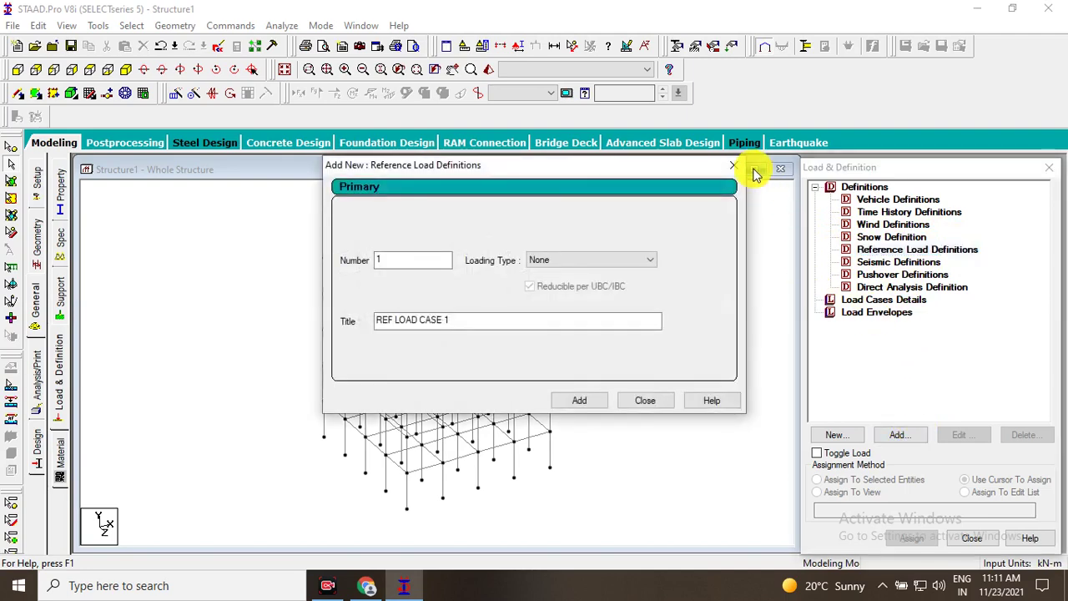
- Cancel the reference load and seismic forms, then select Pushover Definitions
left_click(733, 165)
left_click(910, 262)
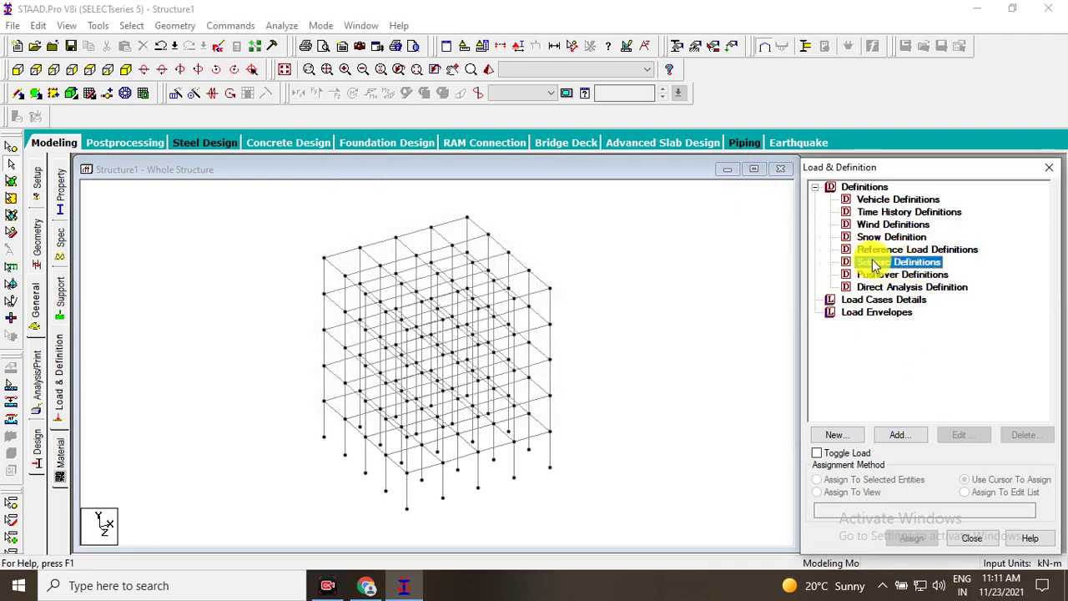
left_click(899, 437)
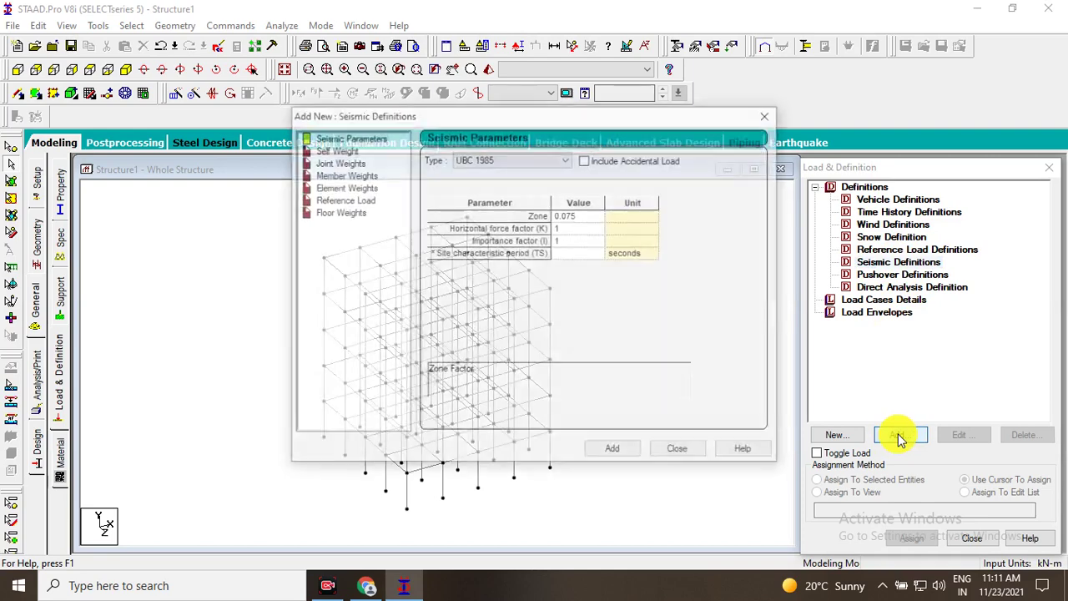
left_click(766, 118)
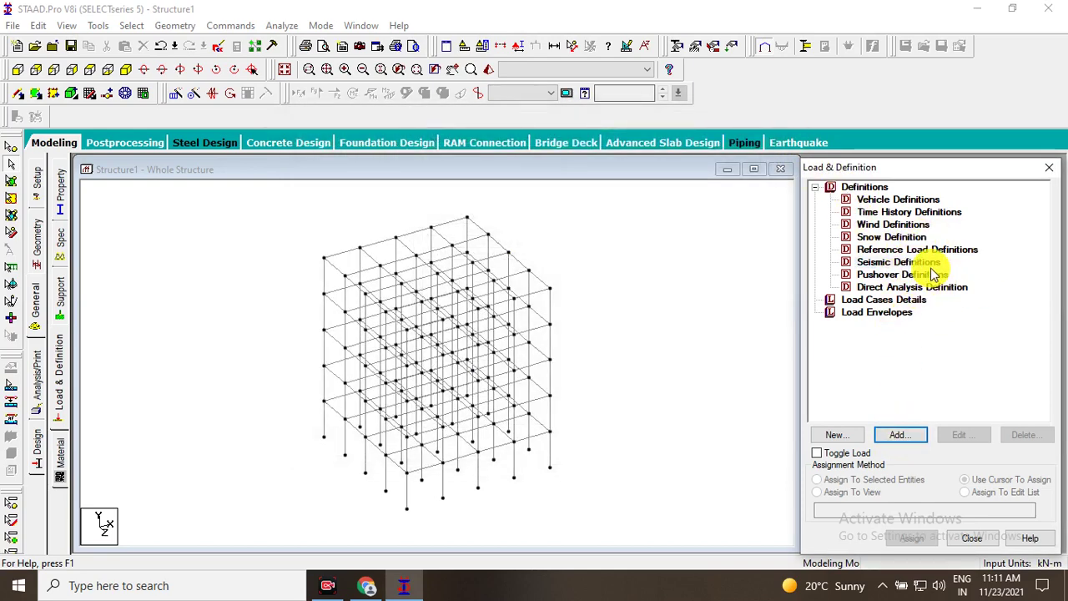
left_click(923, 279)
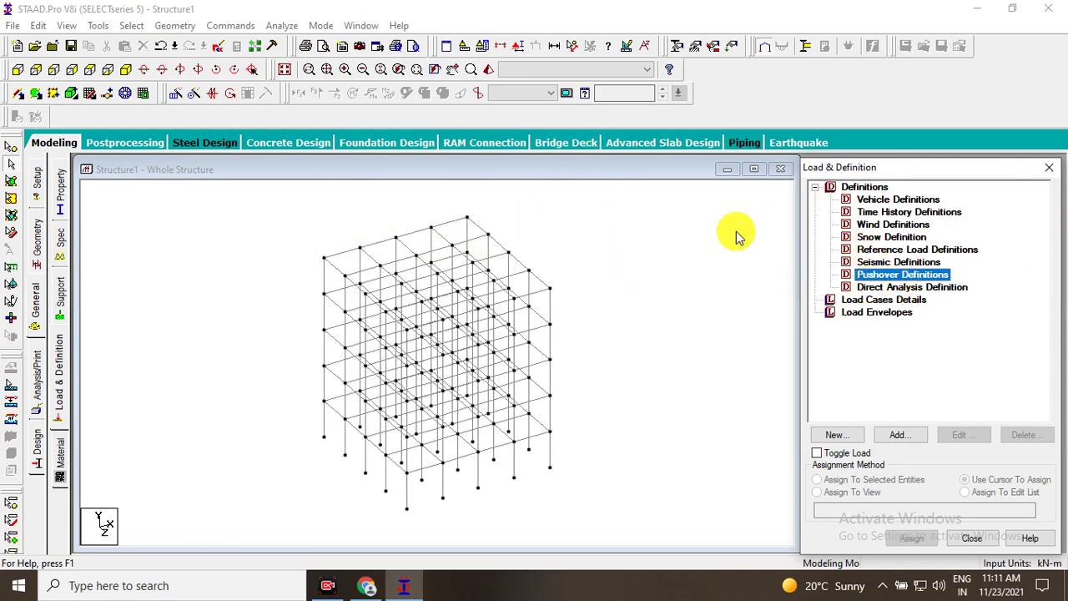
- Rotate and enlarge the 3D frame, then select Direct Analysis Definition
mouse_move(453, 275)
middle_mouse_down("ctrl")
mouse_move(472, 339)
mouse_move(546, 369)
mouse_move(504, 347)
middle_mouse_up("ctrl")
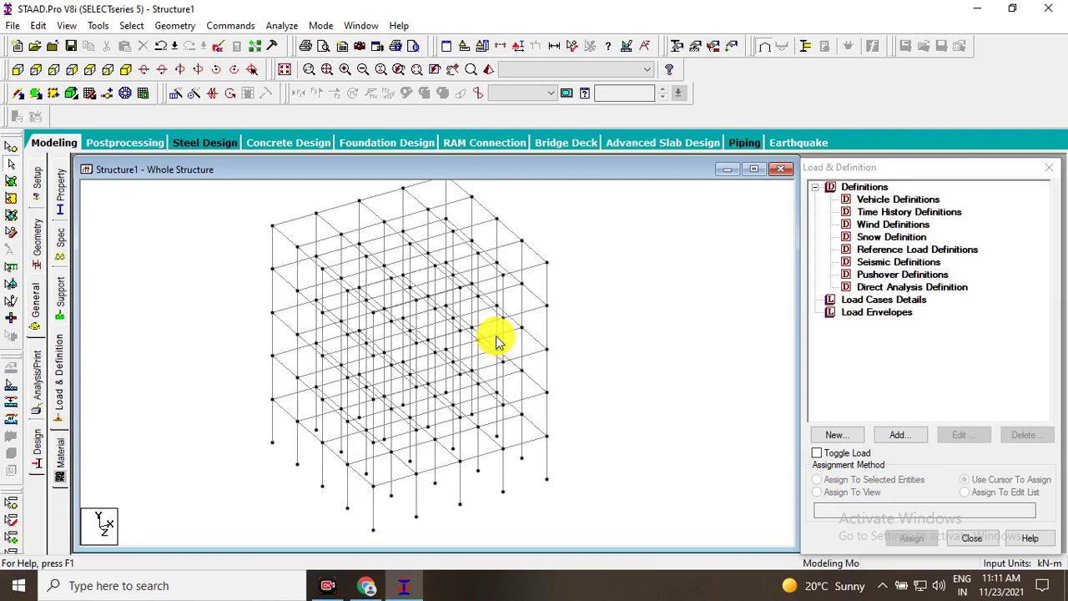
mouse_move(543, 329)
middle_mouse_down("ctrl")
mouse_move(563, 358)
mouse_move(536, 319)
mouse_move(556, 312)
mouse_move(555, 351)
mouse_move(584, 315)
mouse_move(544, 241)
mouse_move(488, 300)
middle_mouse_up("ctrl")
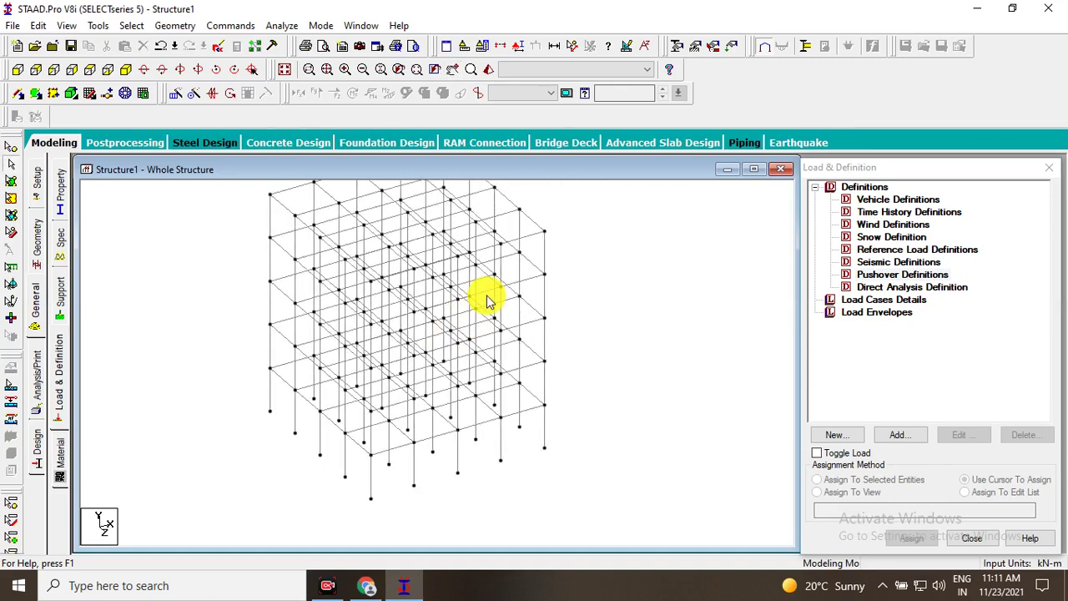
left_click(914, 288)
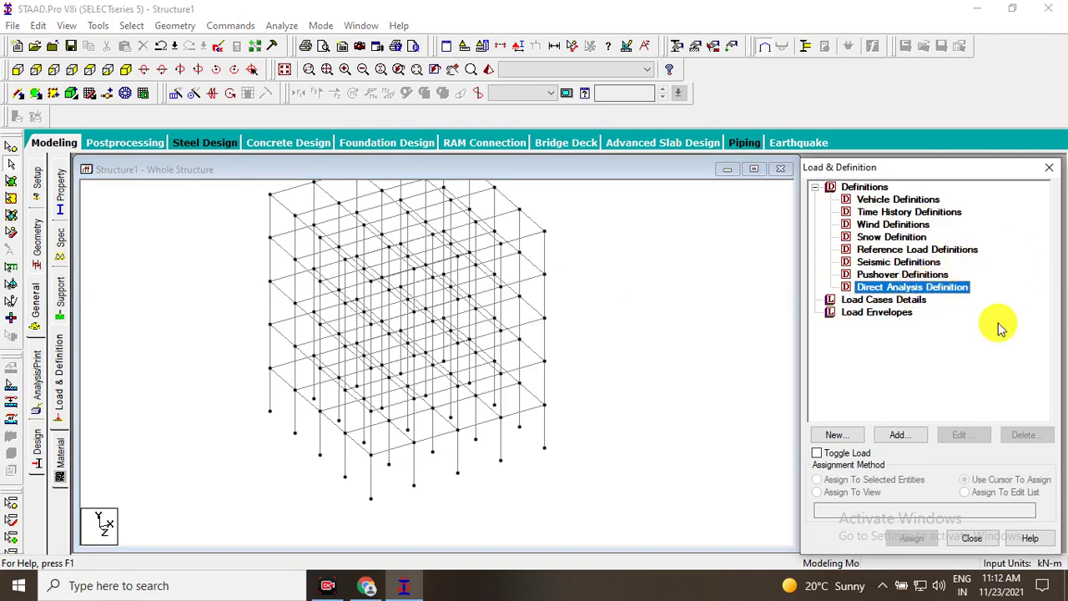
left_click(892, 299)
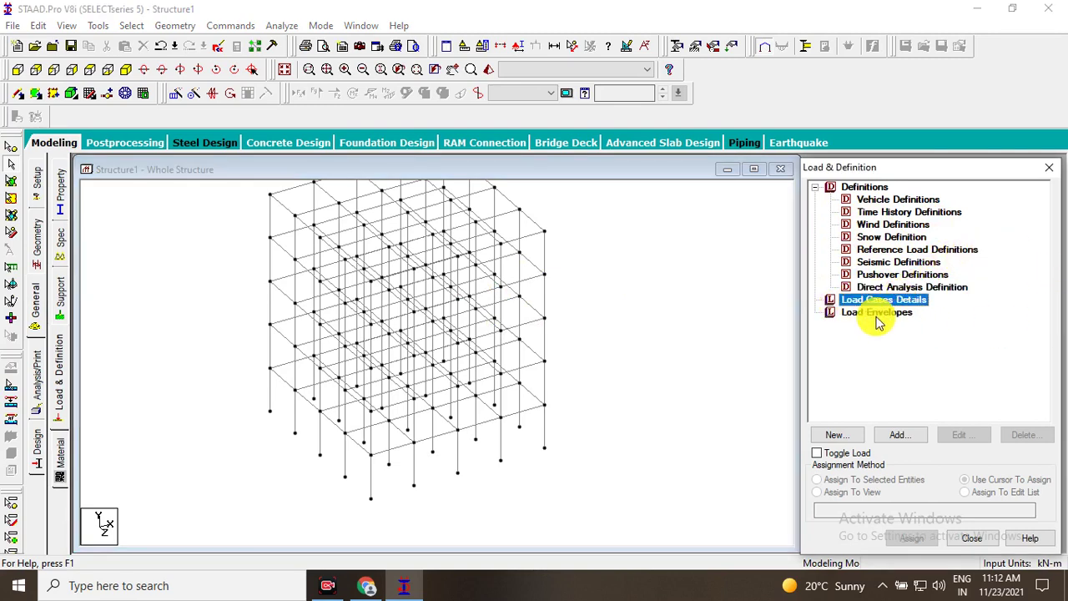
left_click(881, 313)
left_click(887, 299)
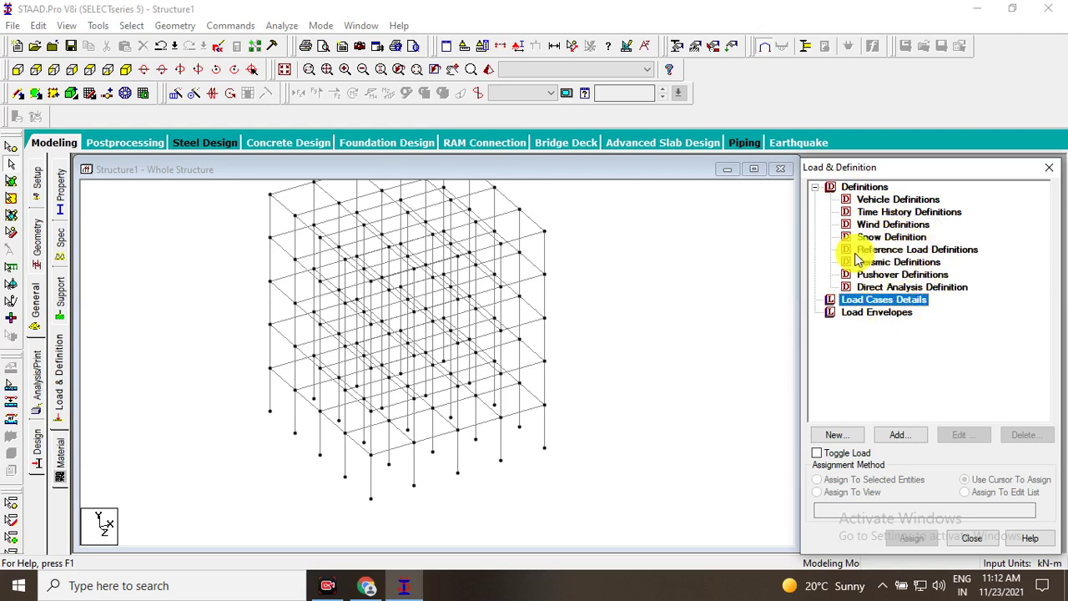
left_click(914, 311)
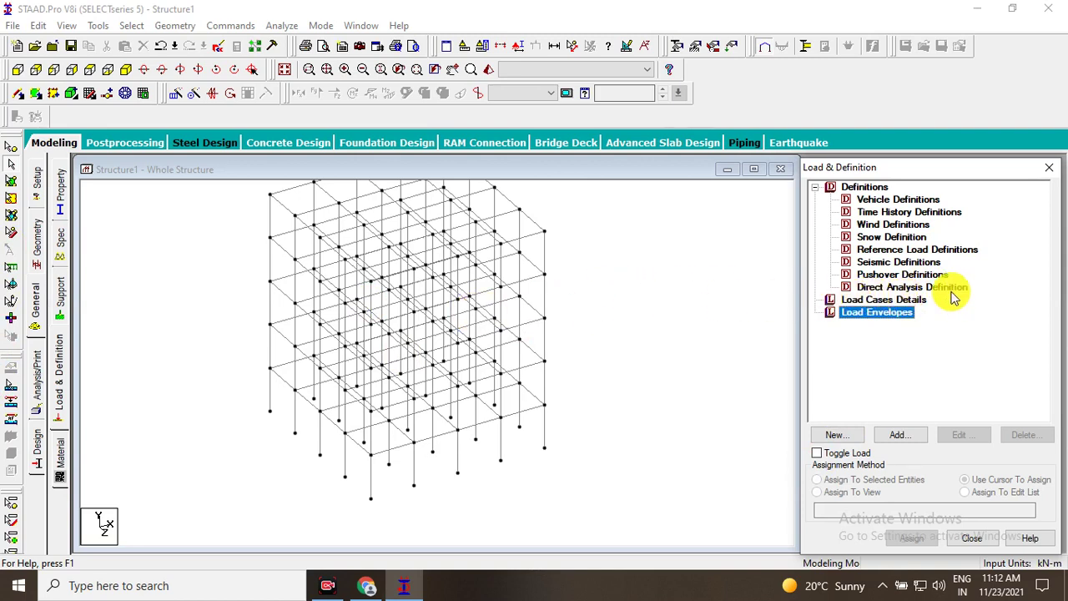
left_click(872, 301)
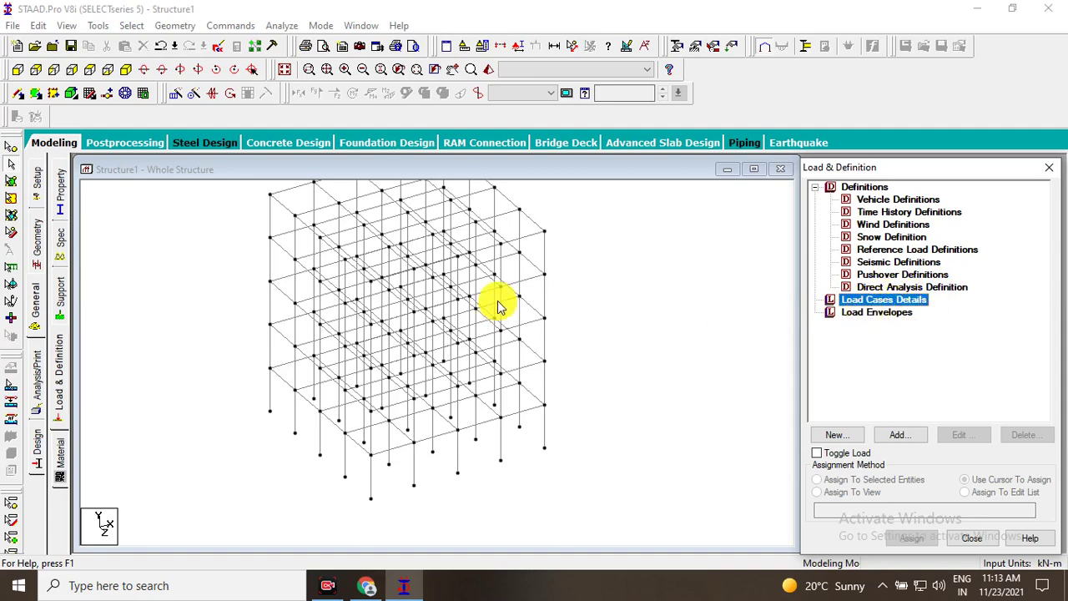
left_click(525, 312)
scroll(517, 317, "down", 2)
middle_click_drag(492, 281, 538, 349)
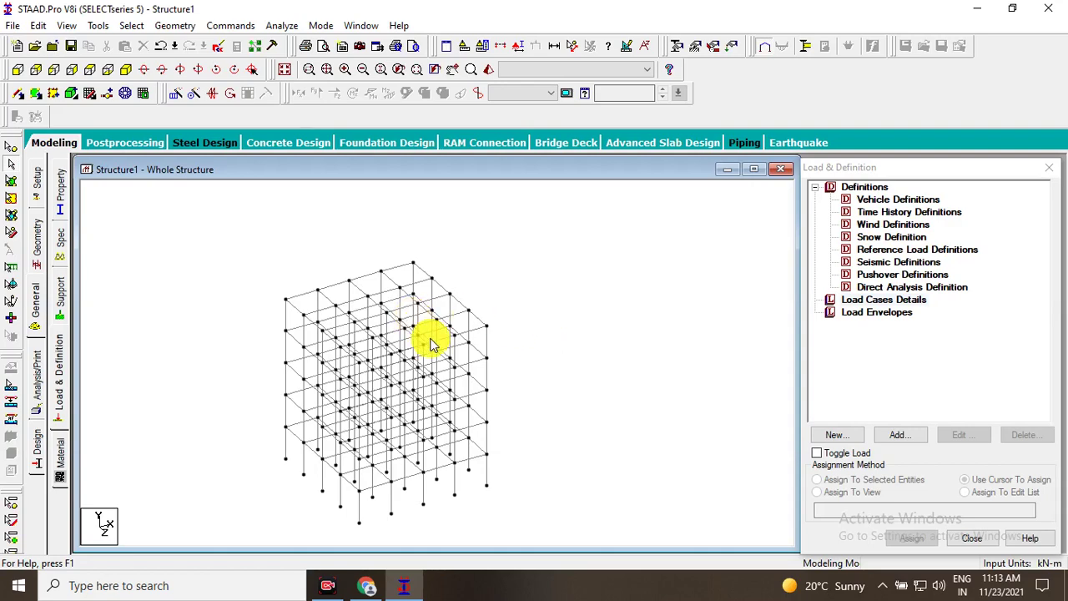
scroll(477, 305, "up", 1)
scroll(439, 295, "up", 1)
scroll(514, 304, "up", 1)
middle_click_drag(513, 305, 535, 343)
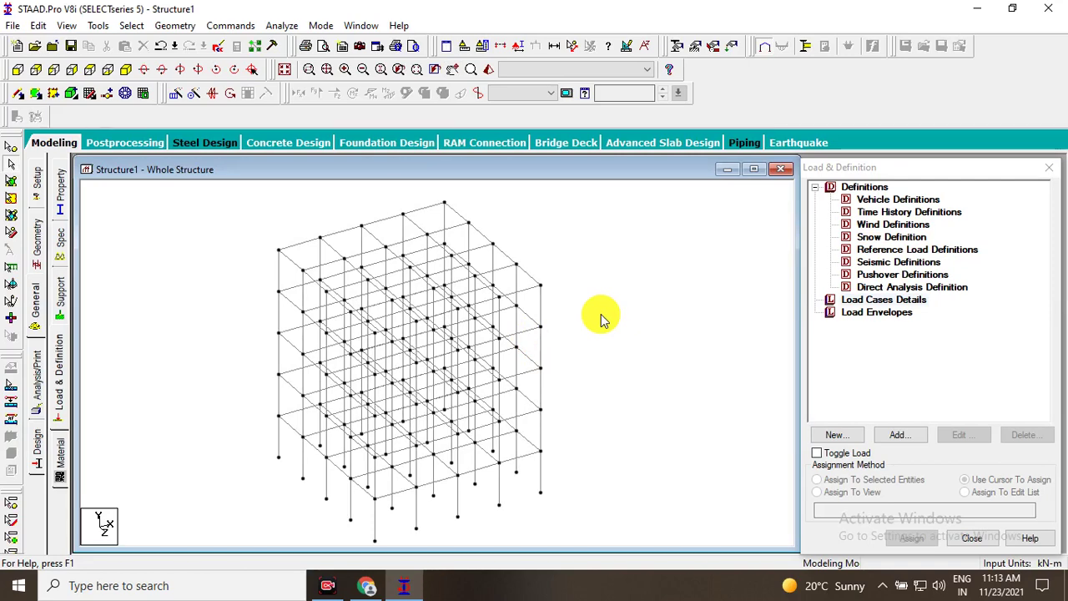
mouse_move(601, 319)
middle_mouse_down("ctrl")
mouse_move(398, 341)
mouse_move(446, 389)
mouse_move(436, 342)
mouse_move(384, 325)
mouse_move(375, 339)
mouse_move(381, 386)
mouse_move(360, 386)
mouse_move(410, 334)
mouse_move(401, 317)
middle_mouse_up("ctrl")
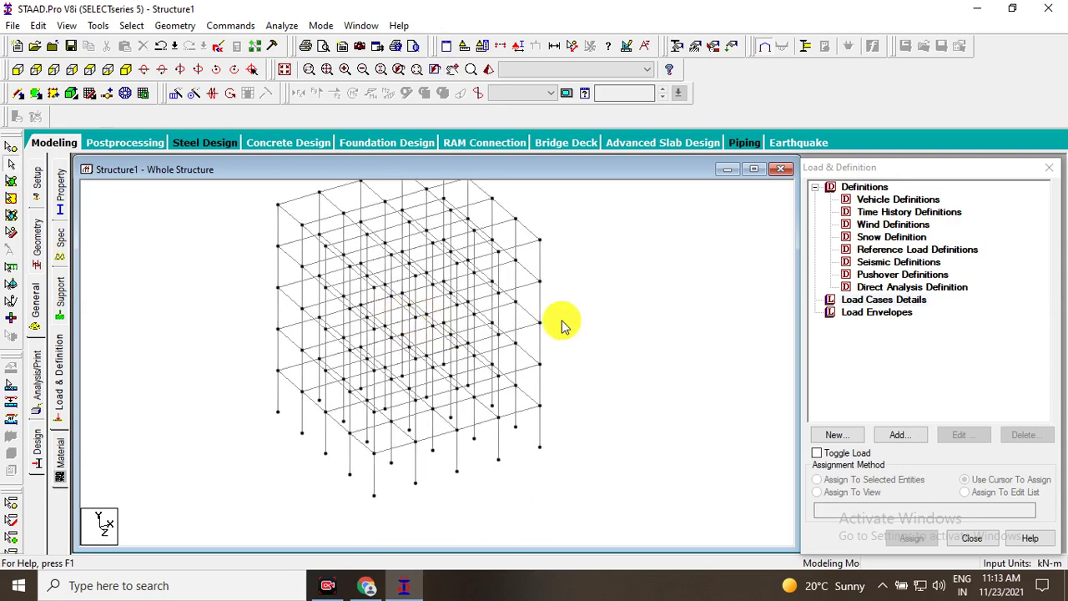
mouse_move(453, 393)
middle_mouse_down("ctrl")
mouse_move(472, 350)
mouse_move(464, 297)
middle_mouse_up("ctrl")
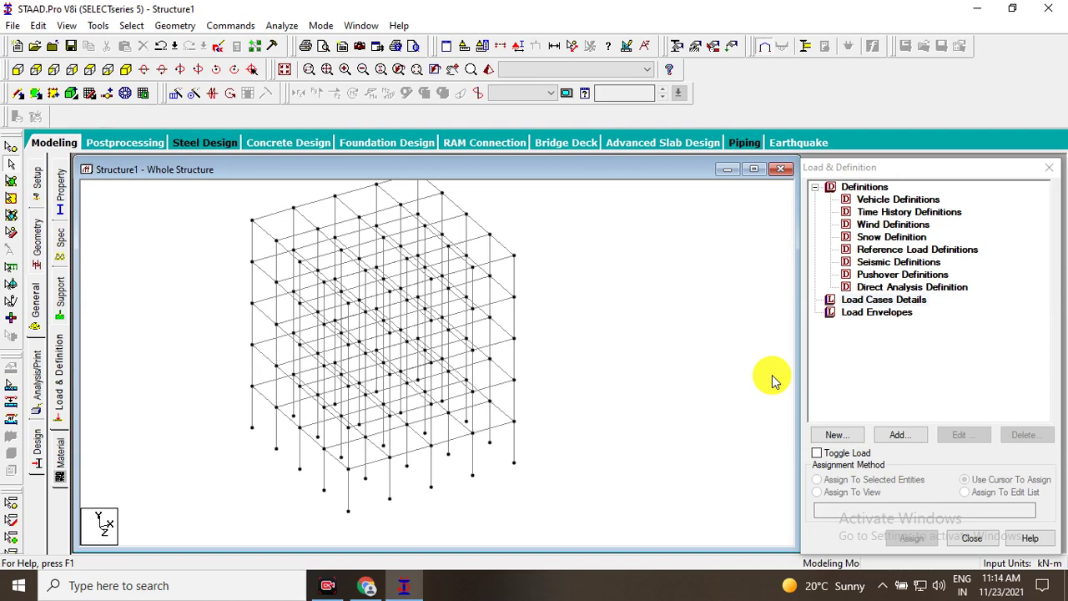
left_click(901, 314)
left_click(886, 299)
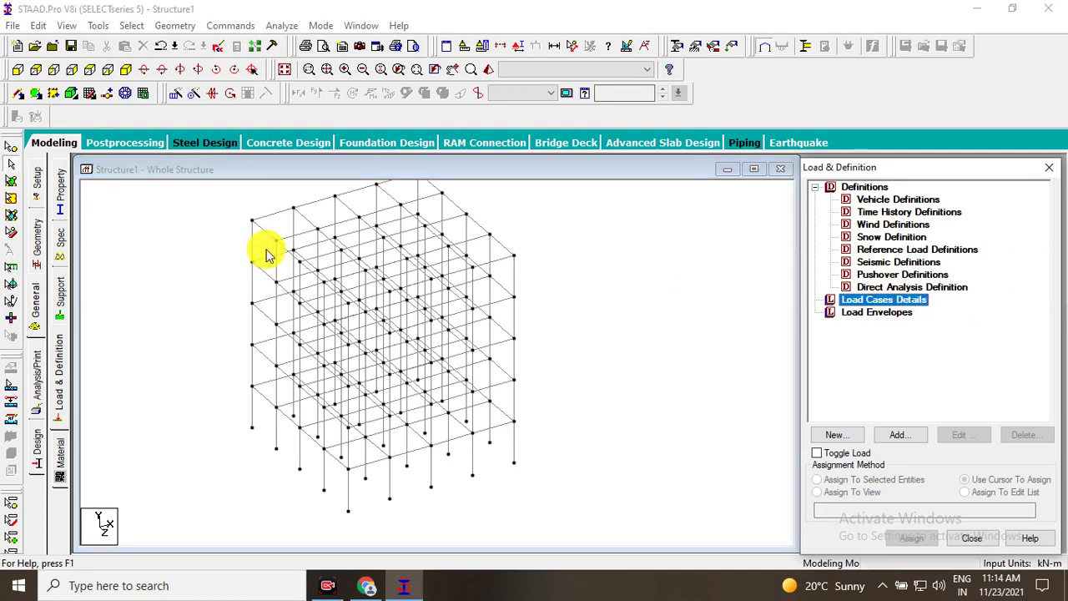
middle_click_drag(353, 323, 512, 362)
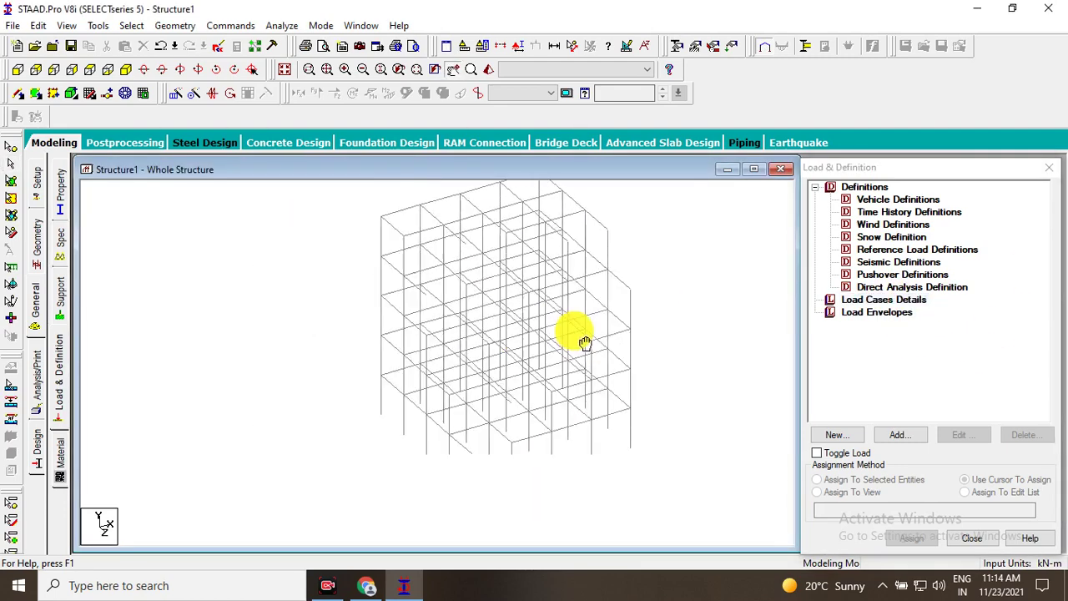
mouse_move(477, 377)
middle_mouse_down()
mouse_move(400, 362)
mouse_move(453, 410)
middle_mouse_up()
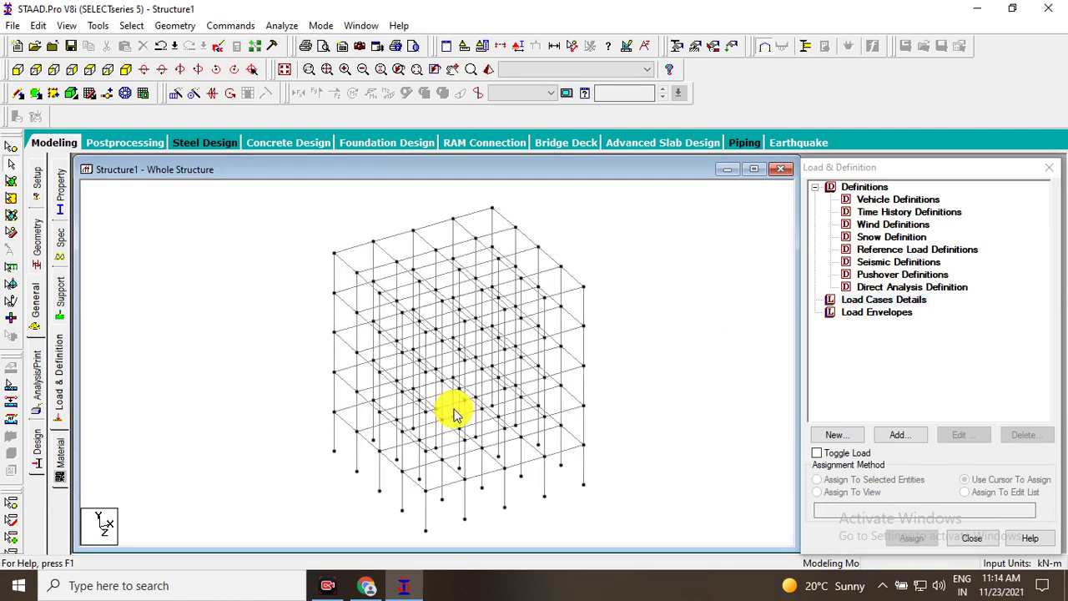
mouse_move(494, 377)
middle_mouse_down()
mouse_move(475, 340)
mouse_move(451, 346)
middle_mouse_up()
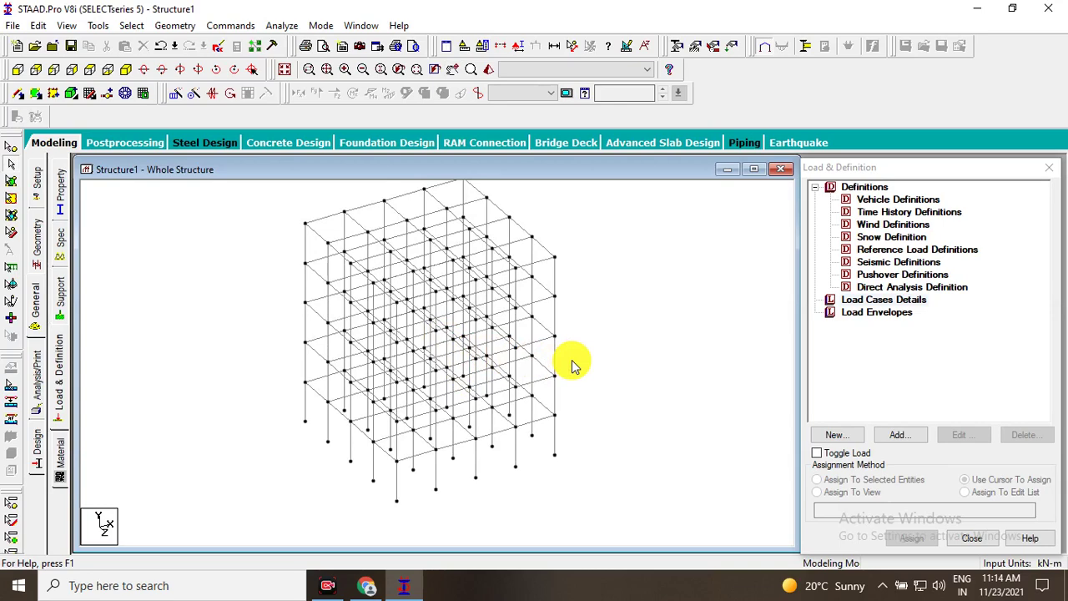
mouse_move(601, 348)
middle_mouse_down("ctrl")
mouse_move(581, 375)
mouse_move(526, 364)
mouse_move(592, 379)
middle_mouse_up("ctrl")
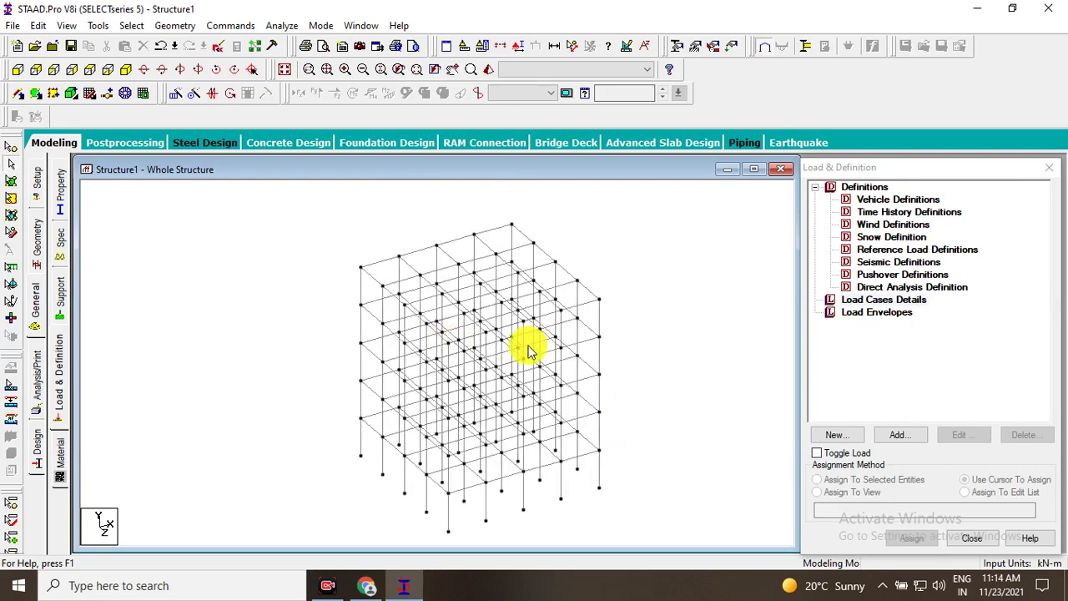
mouse_move(375, 386)
middle_mouse_down("ctrl")
mouse_move(440, 349)
mouse_move(441, 358)
mouse_move(412, 358)
mouse_move(541, 359)
mouse_move(494, 326)
mouse_move(417, 406)
mouse_move(434, 381)
mouse_move(326, 333)
mouse_move(334, 382)
mouse_move(358, 410)
mouse_move(377, 352)
mouse_move(358, 362)
mouse_move(375, 338)
mouse_move(556, 374)
mouse_move(484, 310)
mouse_move(476, 219)
mouse_move(479, 375)
middle_mouse_up("ctrl")
scroll(465, 377, "up", 2)
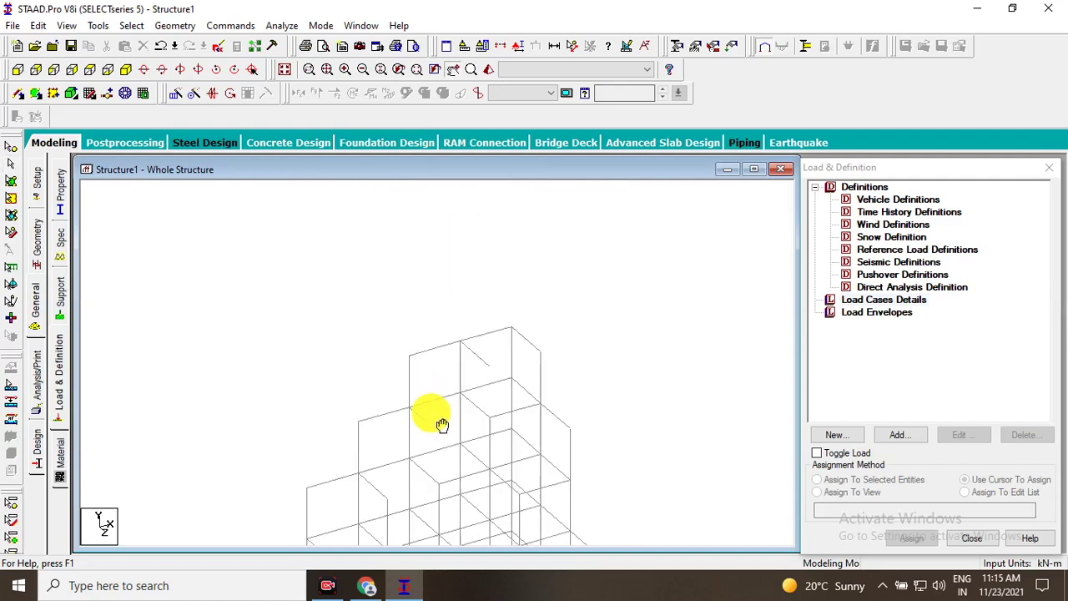
scroll(451, 300, "down", 2)
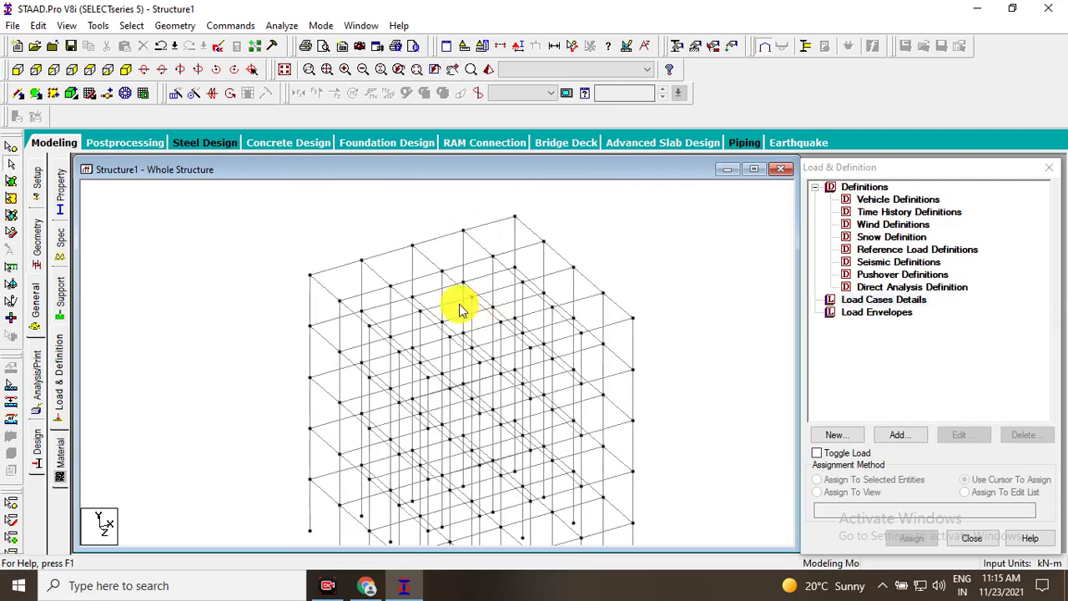
left_click(89, 71)
left_click(125, 72)
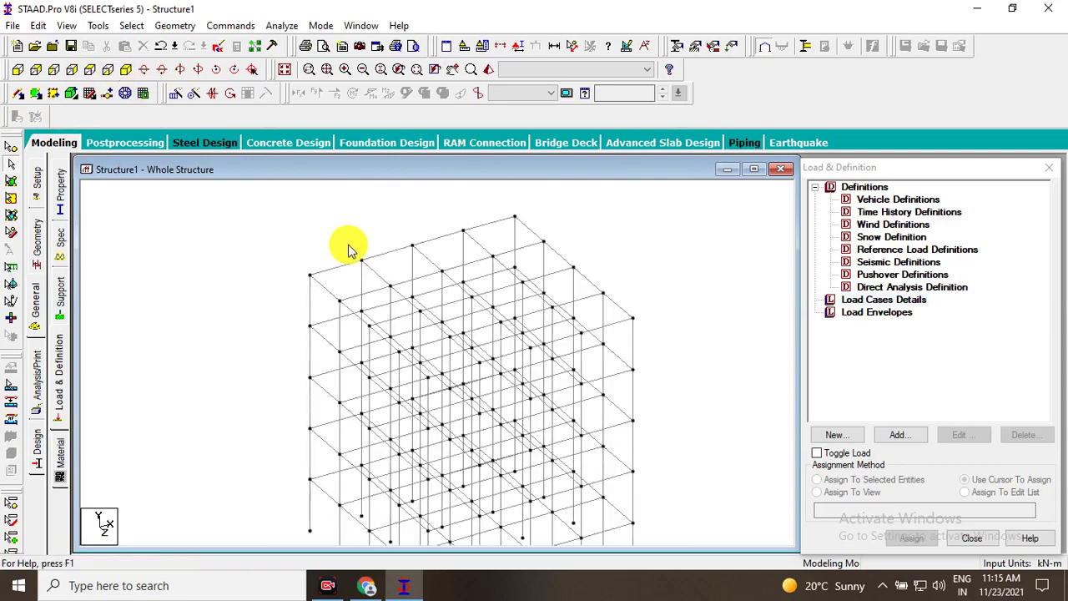
middle_click_drag(350, 245, 484, 382)
scroll(477, 361, "up", 2)
scroll(476, 361, "down", 3)
scroll(500, 367, "down", 2)
scroll(446, 375, "down", 1)
scroll(422, 353, "up", 1)
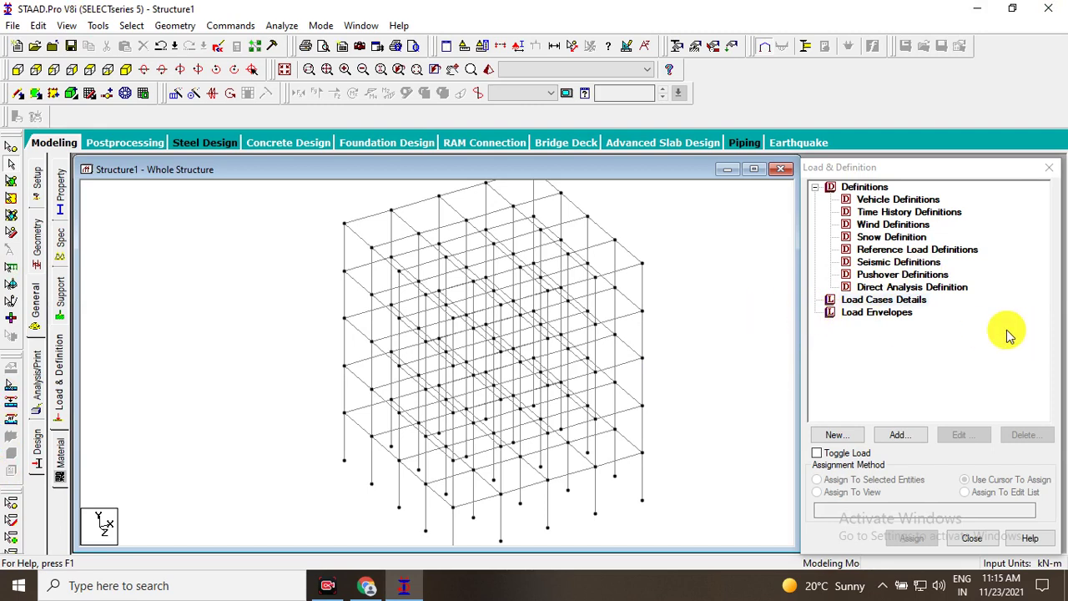
left_click(890, 314)
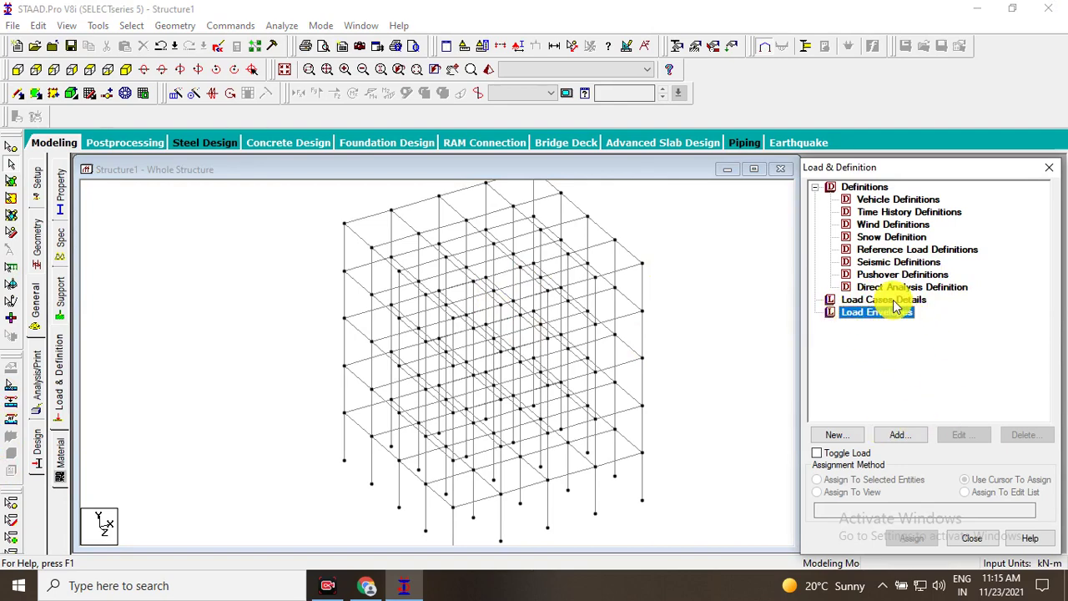
- Close the Load & Definition panel, maximize the Whole Structure window, and enter beam-drawing mode
left_click(1049, 168)
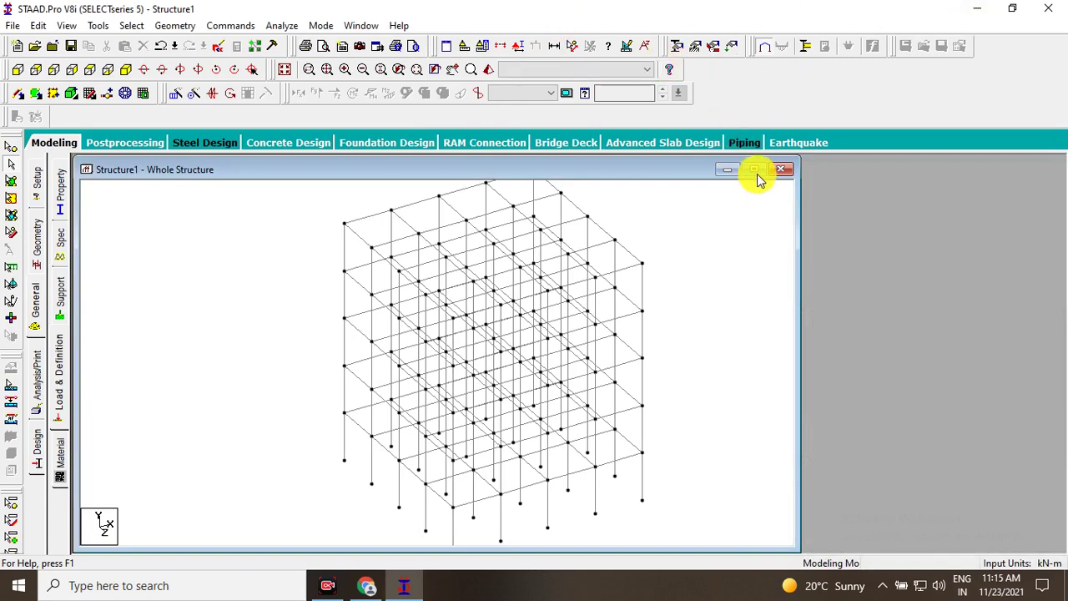
left_click(754, 168)
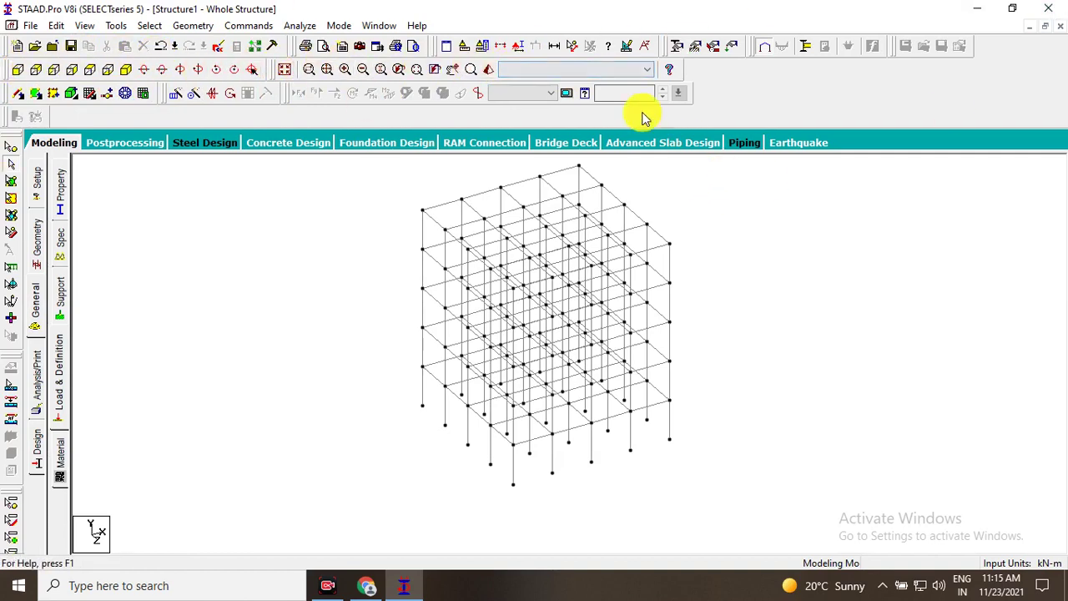
left_click(610, 71)
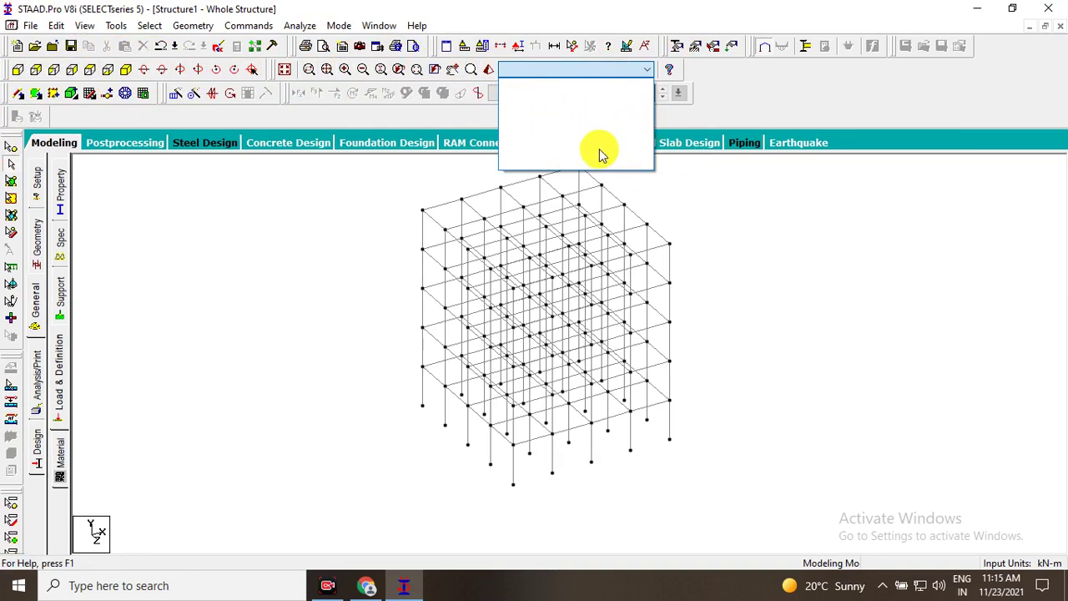
left_click(921, 259)
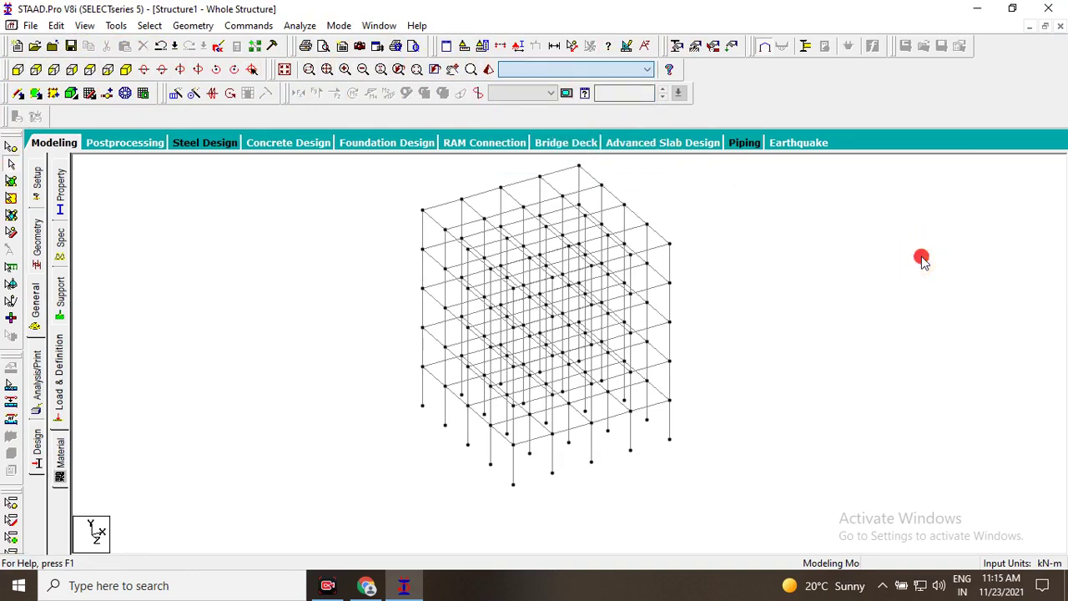
left_click(20, 94)
- Zoom in on the base and draw ground beams along the front column bases to the corner
middle_click_drag(256, 293, 426, 364)
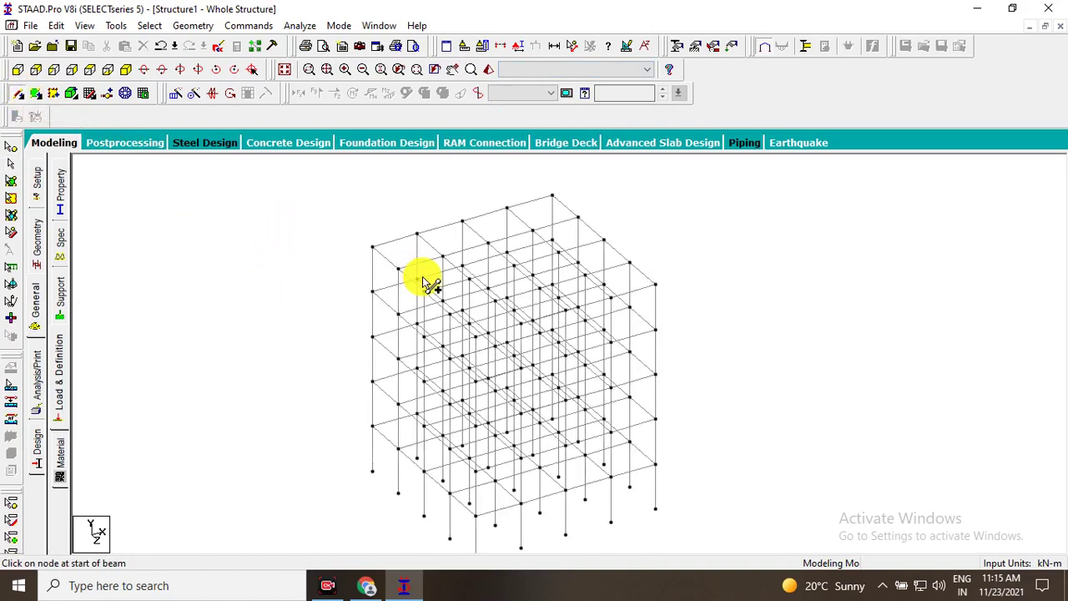
scroll(422, 371, "up", 1)
scroll(362, 412, "up", 1)
scroll(401, 398, "up", 1)
scroll(409, 430, "up", 1)
scroll(401, 428, "up", 1)
scroll(448, 431, "up", 1)
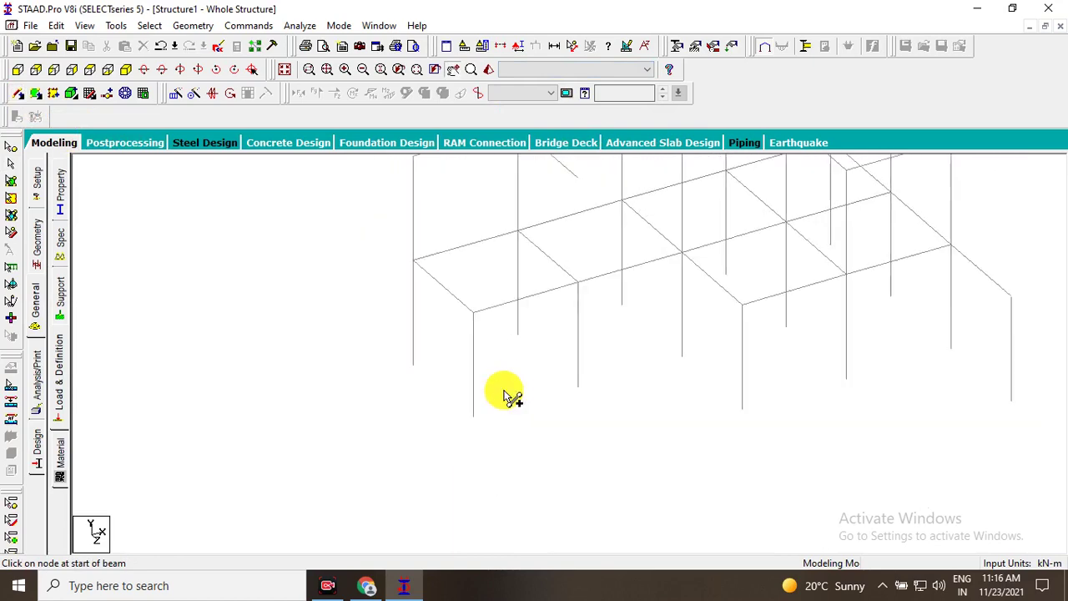
left_click_drag(465, 426, 403, 373)
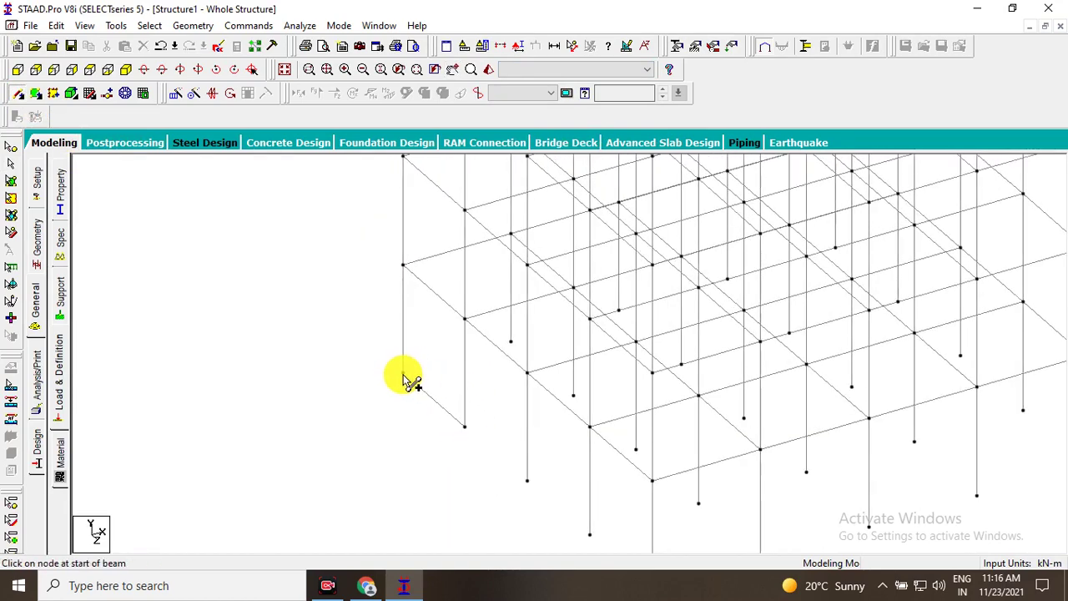
left_click_drag(527, 480, 465, 426)
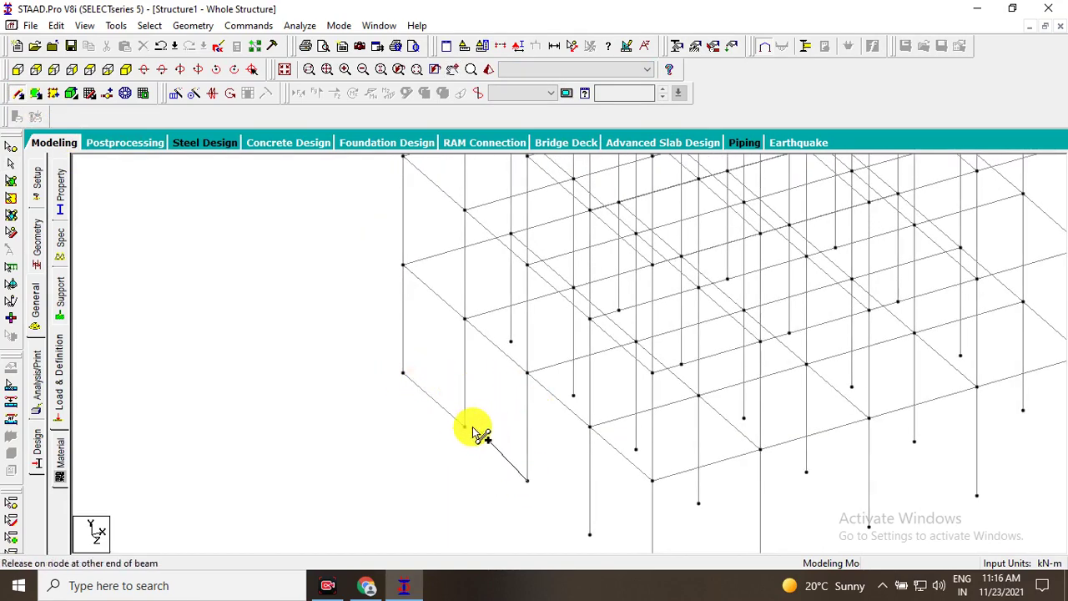
left_click_drag(587, 496, 525, 443)
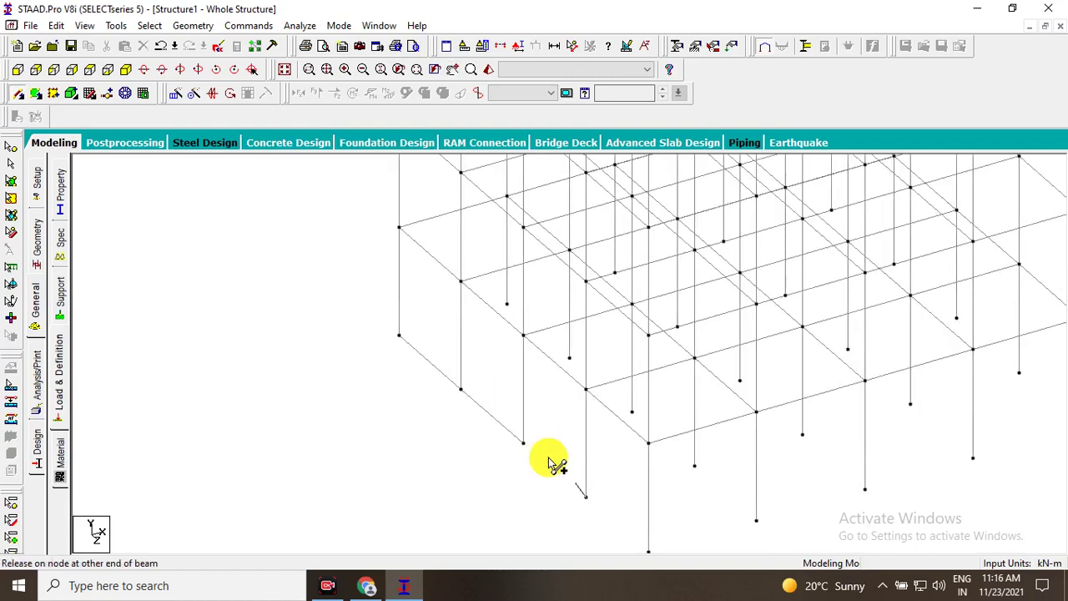
left_click_drag(626, 494, 564, 441)
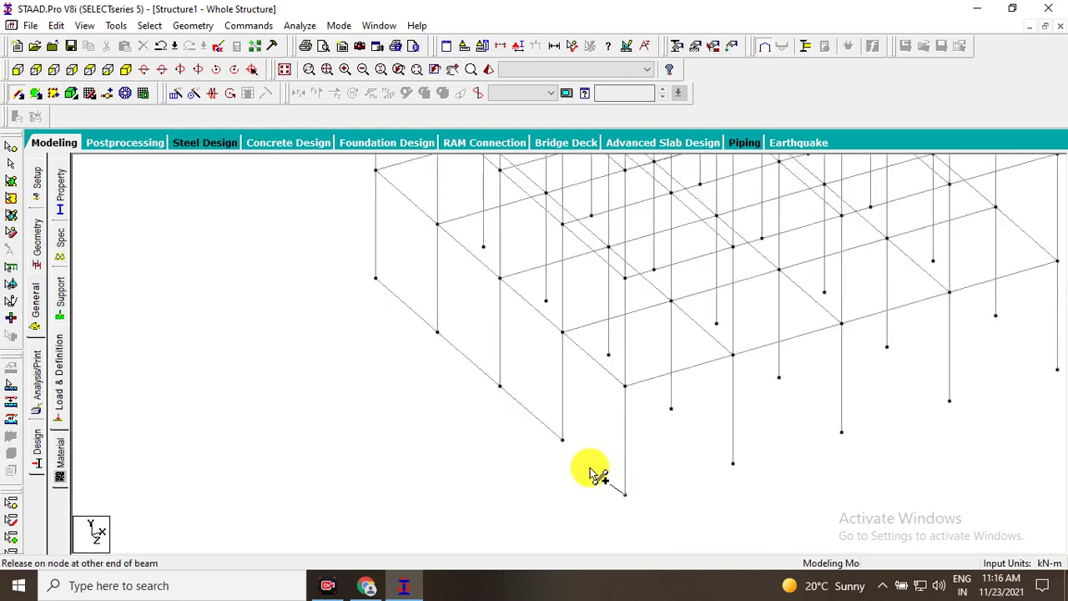
- Add two ground beams along the other base edge
left_click_drag(625, 494, 839, 435)
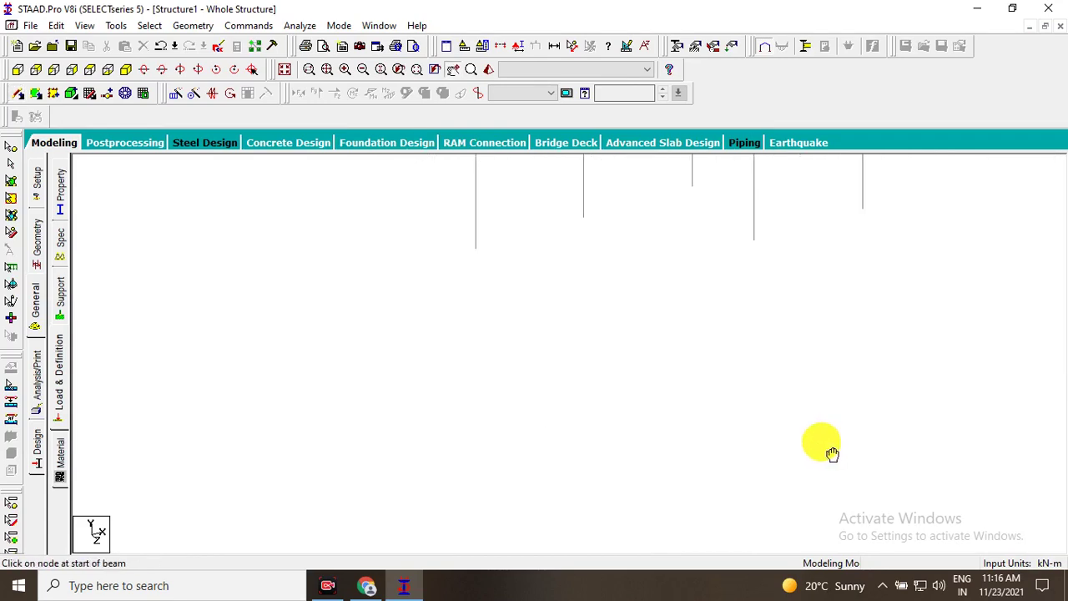
left_click_drag(583, 461, 799, 400)
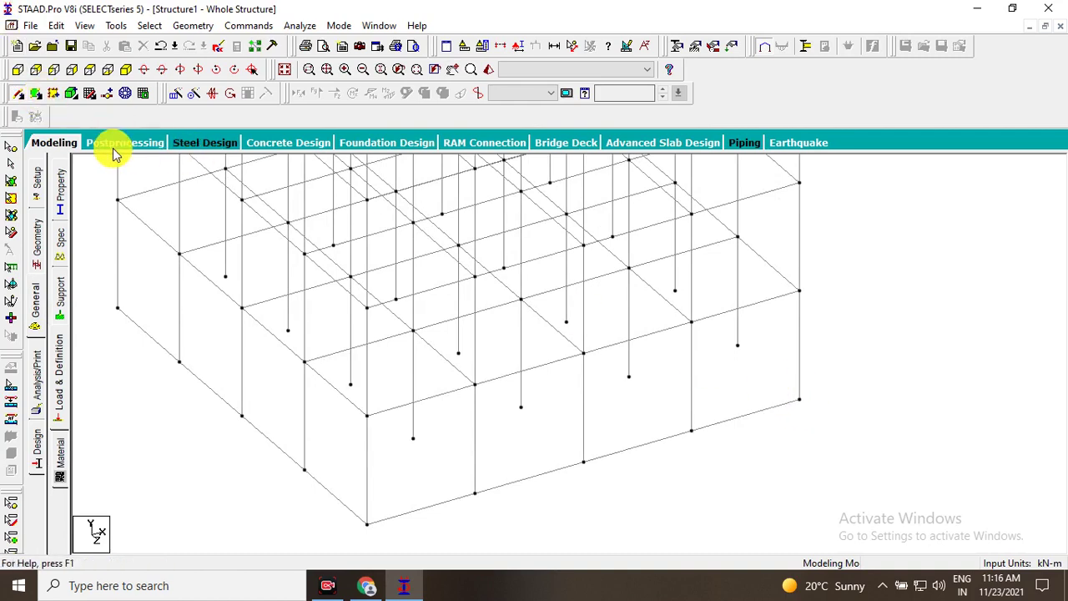
middle_click_drag(175, 254, 219, 293)
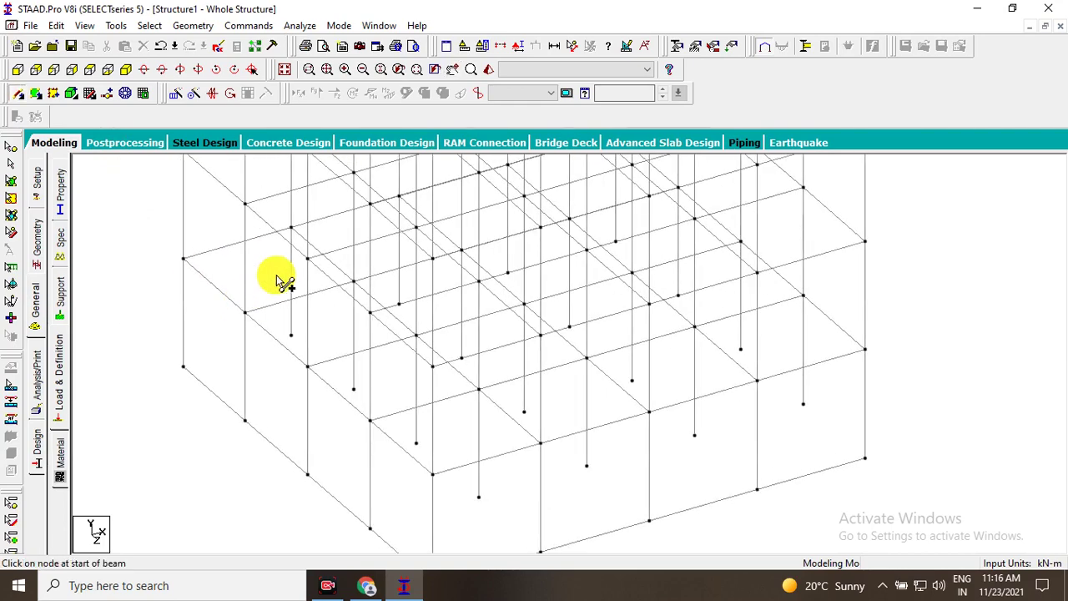
- Accept the Auto Save prompt and save the modified structure
left_click(38, 101)
left_click(525, 327)
left_click(438, 310)
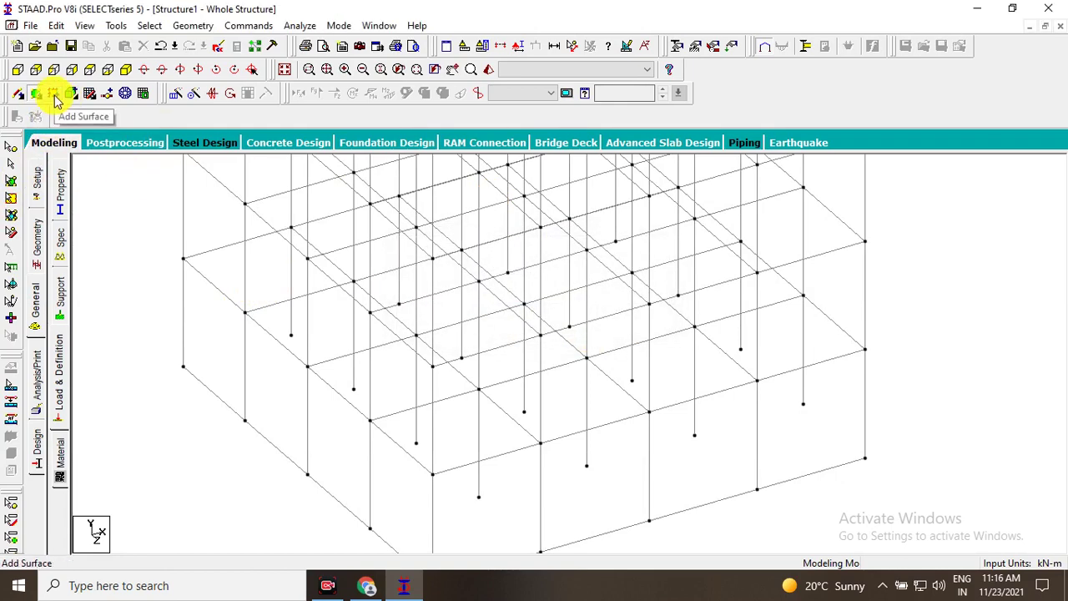
- Try Add Surface and Add Solids, then show, rotate and hide the snap grid
left_click(55, 98)
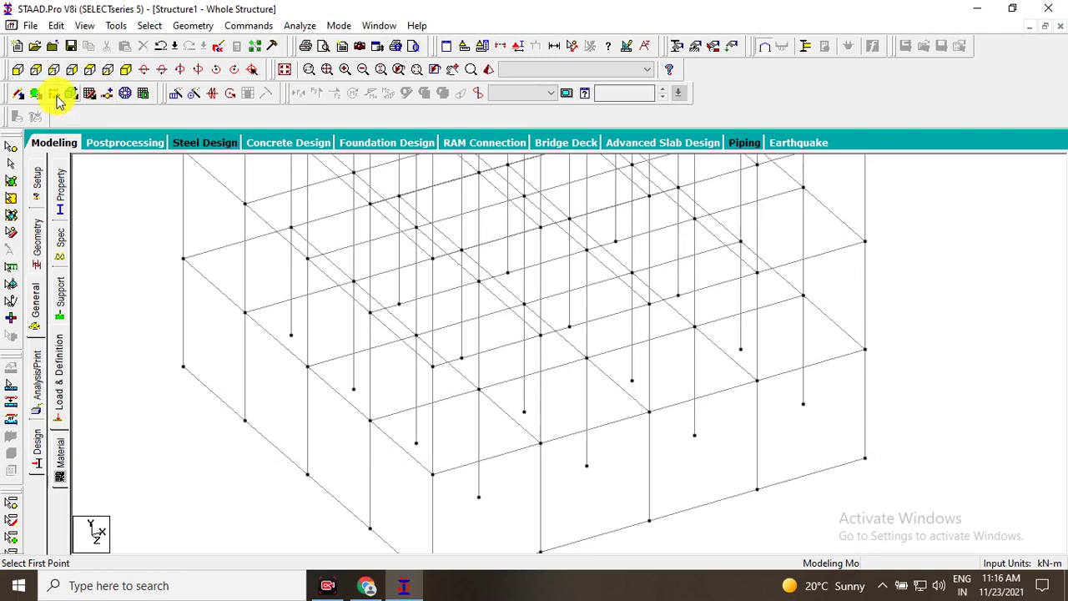
left_click(75, 97)
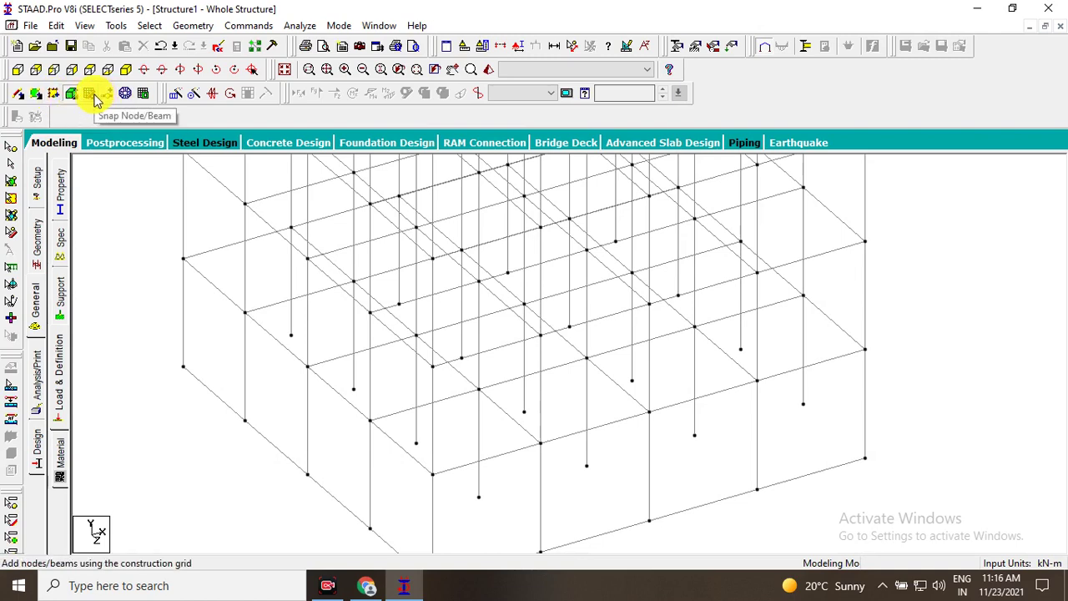
left_click(95, 96)
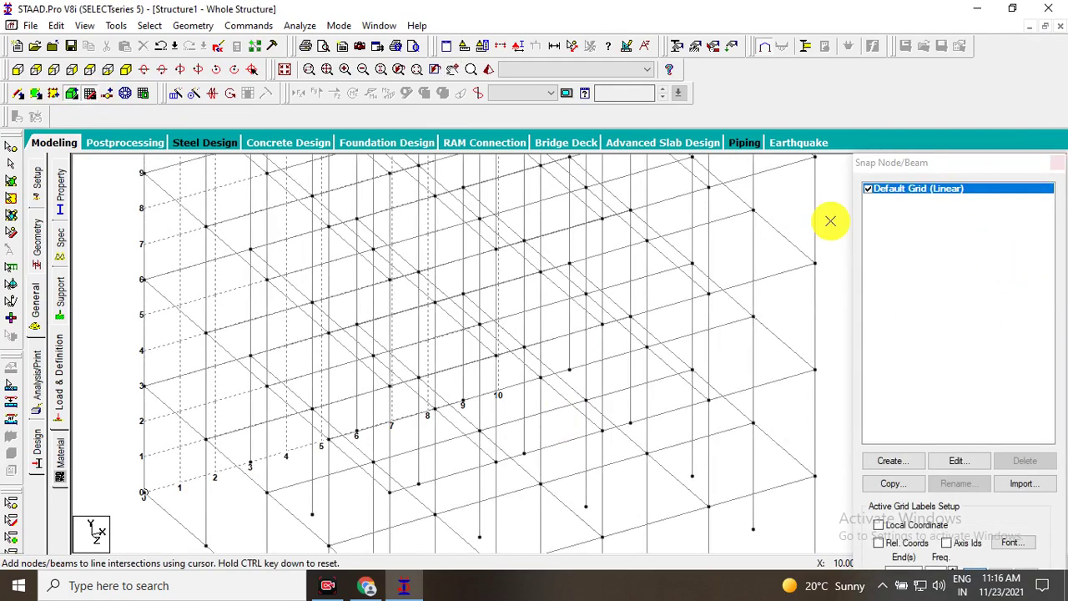
mouse_move(205, 253)
middle_mouse_down()
mouse_move(314, 458)
mouse_move(393, 434)
mouse_move(282, 356)
middle_mouse_up()
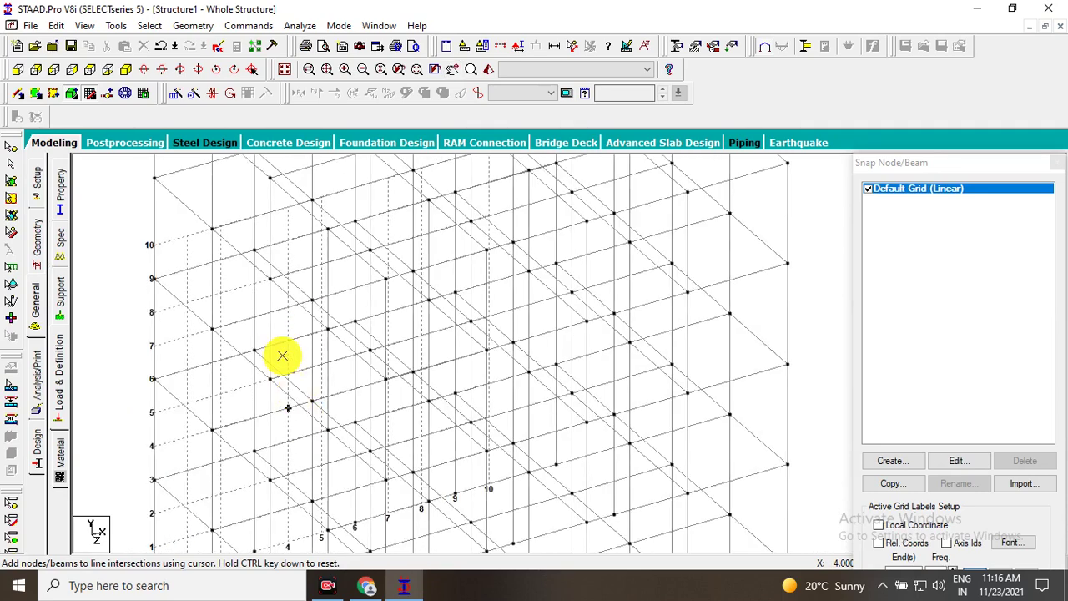
left_click(1057, 162)
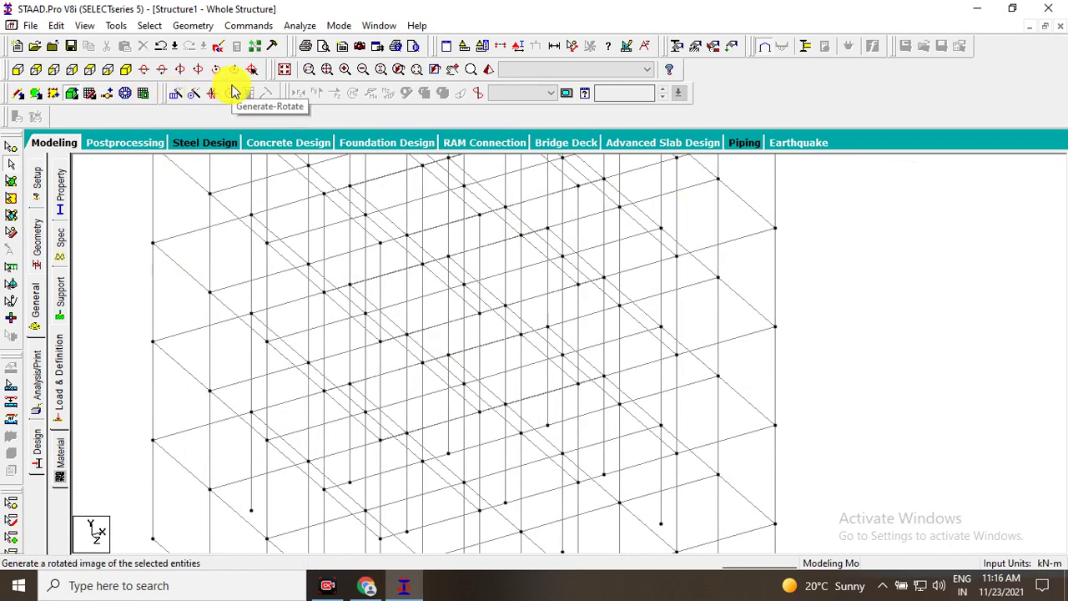
- Bring up Translational Repeat (global X, 1 step, 5 m) and reposition the dialog
left_click(175, 97)
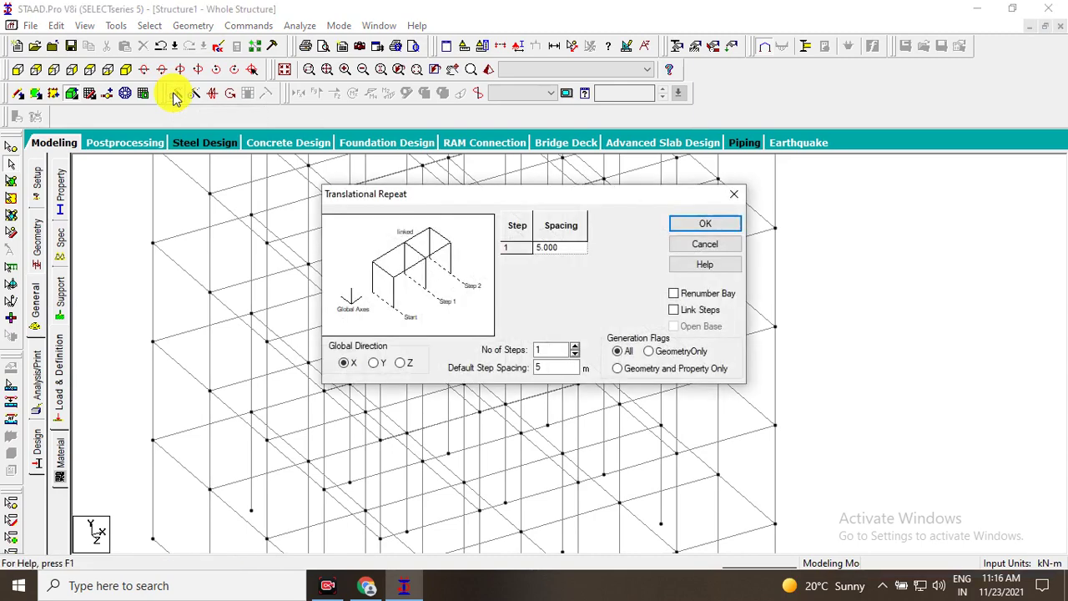
left_click_drag(465, 190, 459, 138)
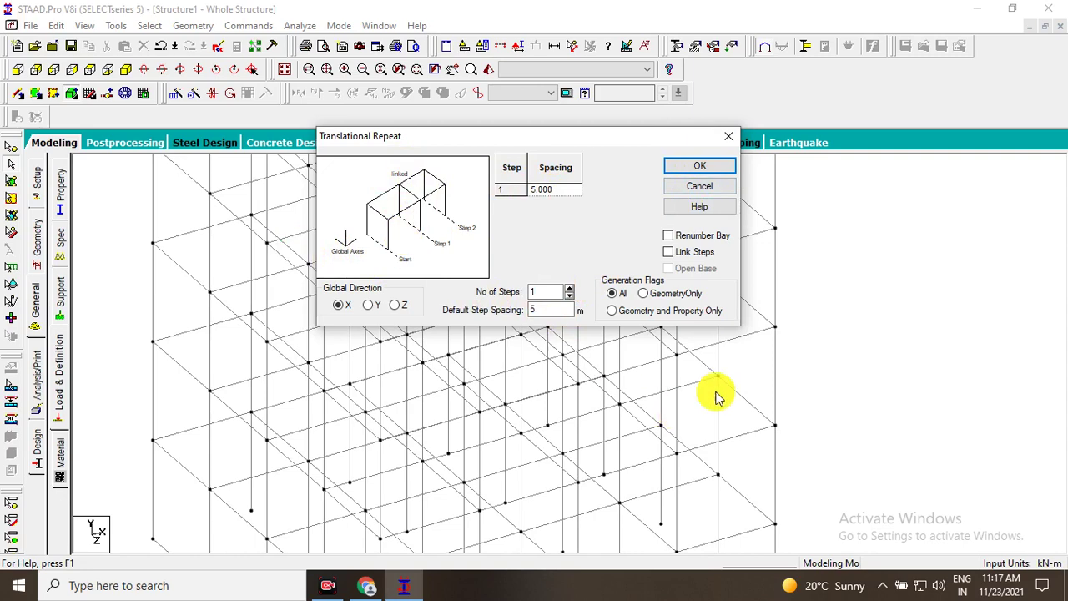
left_click_drag(515, 138, 465, 192)
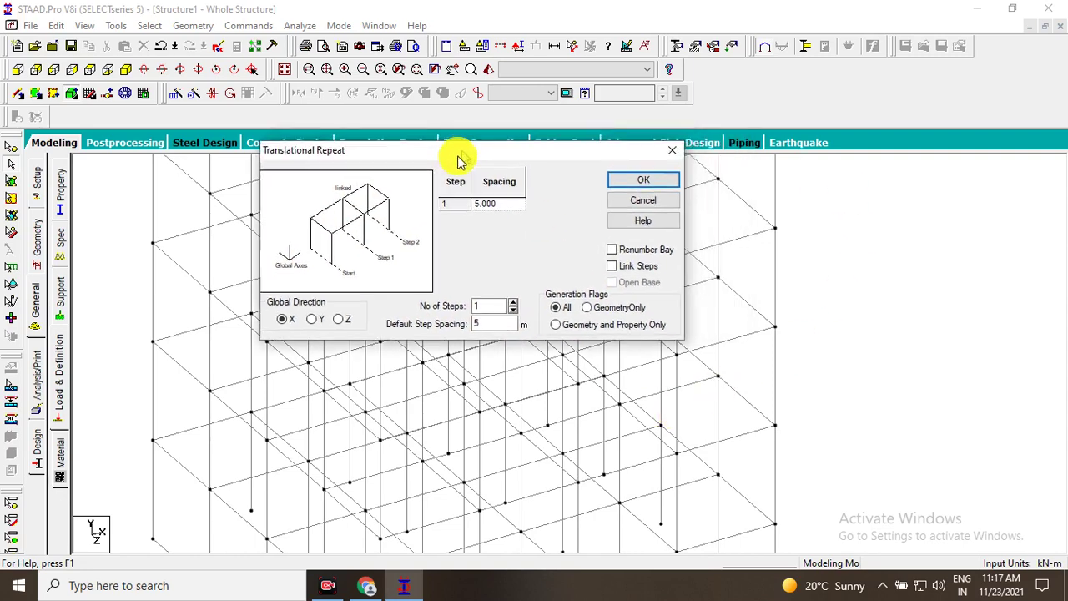